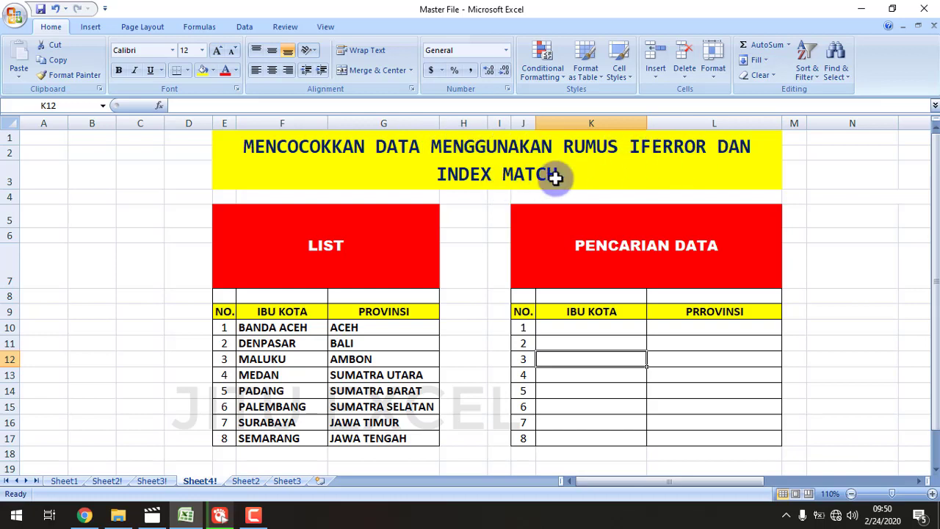
Step: Examine the capitals and provinces in the LIST table and the empty IBU KOTA and PRROVINSI columns under PENCARIAN DATA
click(271, 237)
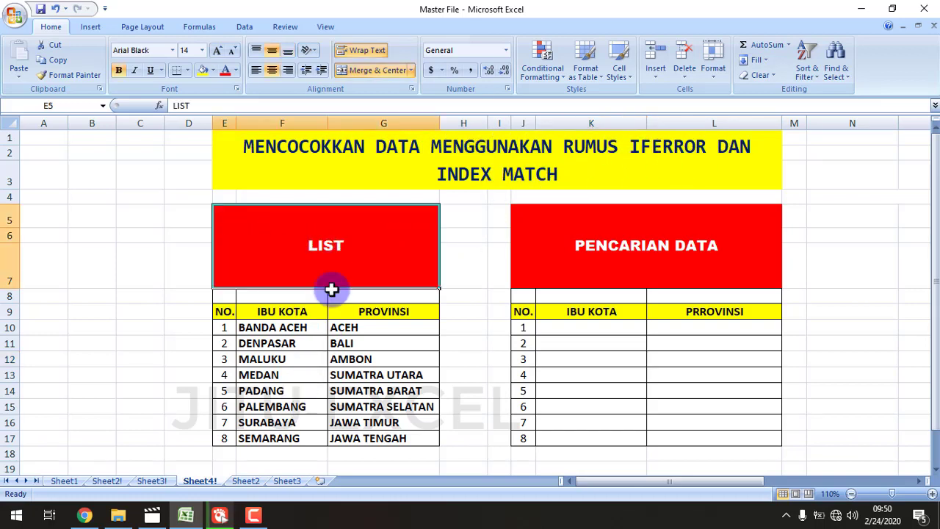
click(281, 327)
drag(281, 326, 304, 440)
click(294, 358)
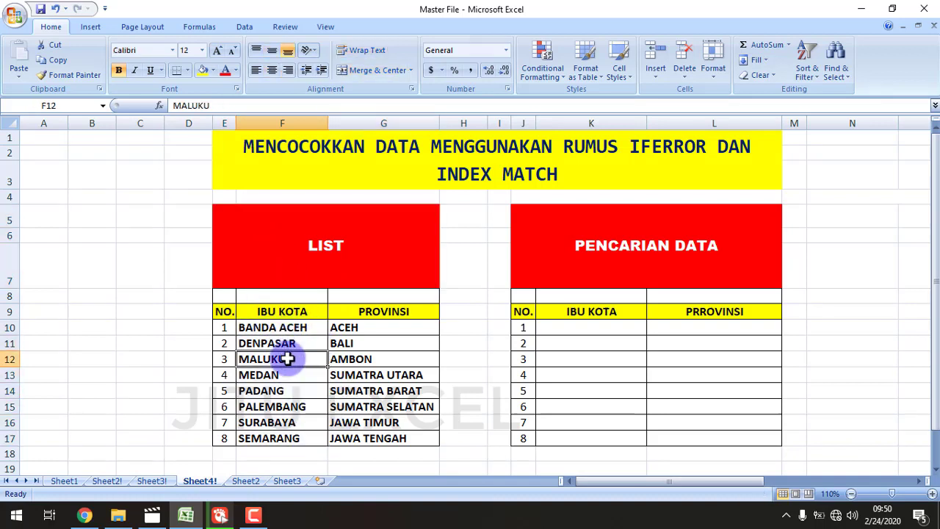
drag(263, 330, 399, 437)
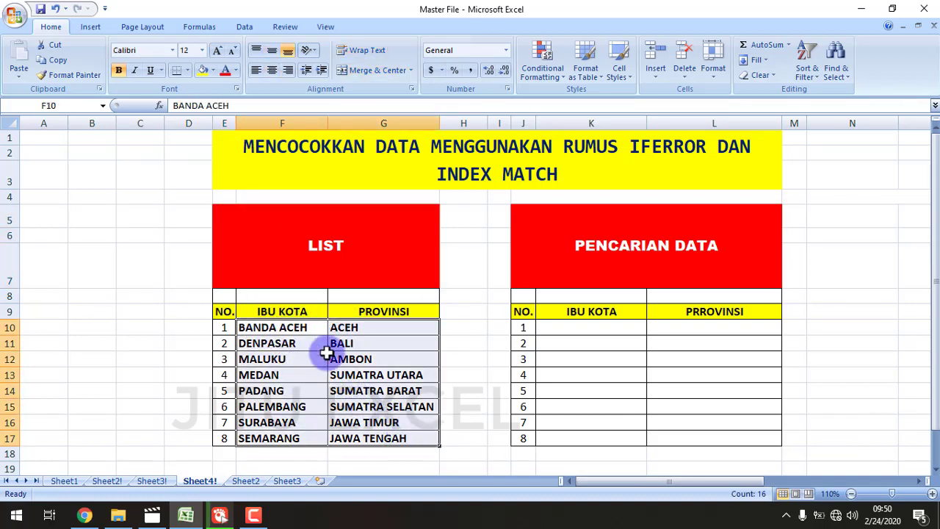
click(615, 244)
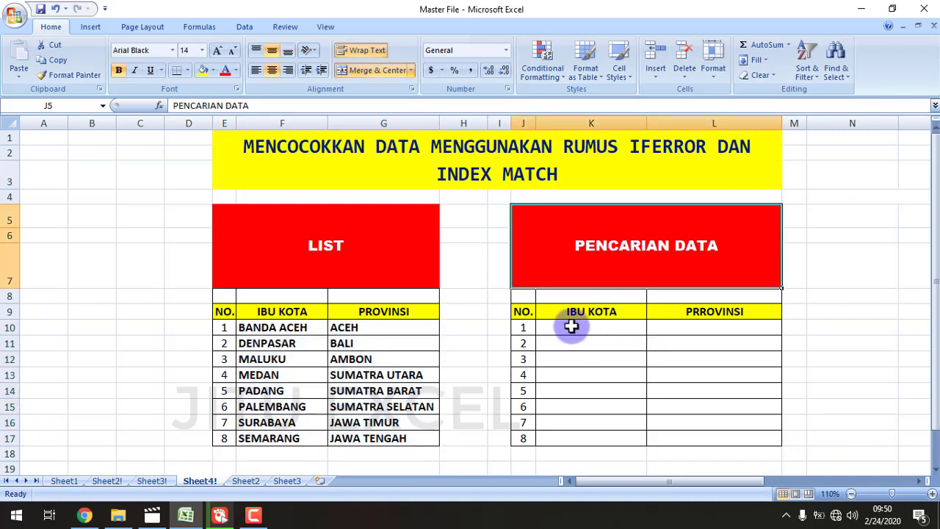
drag(570, 327, 714, 436)
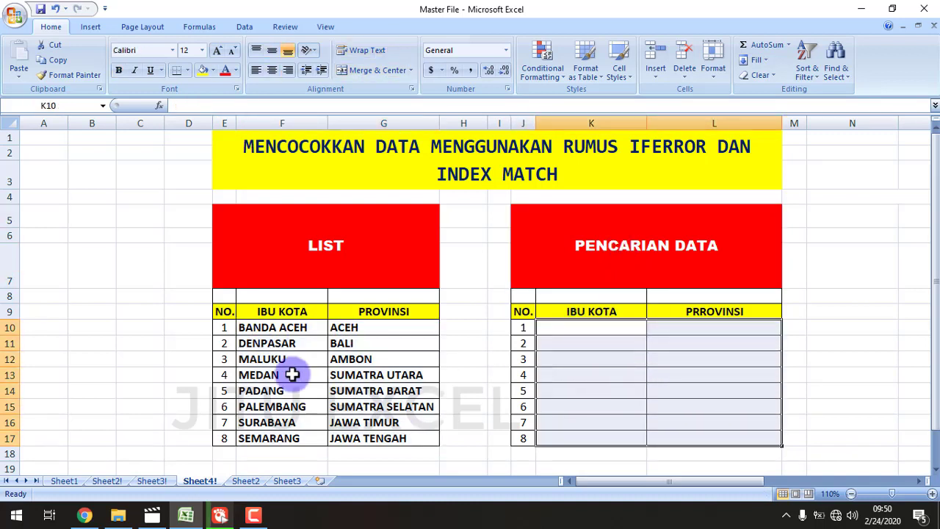
click(808, 269)
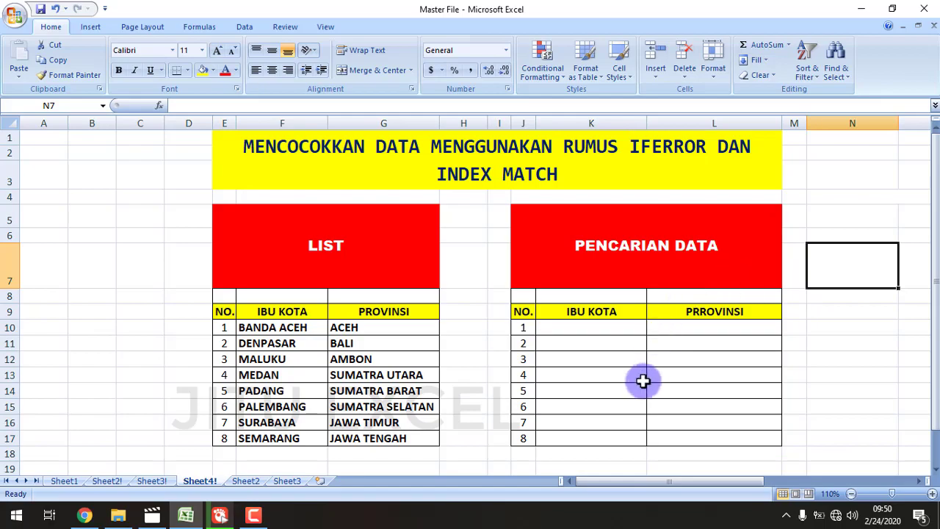
Step: Start an IFERROR formula in cell L10, the first PRROVINSI cell of the PENCARIAN DATA table
click(679, 330)
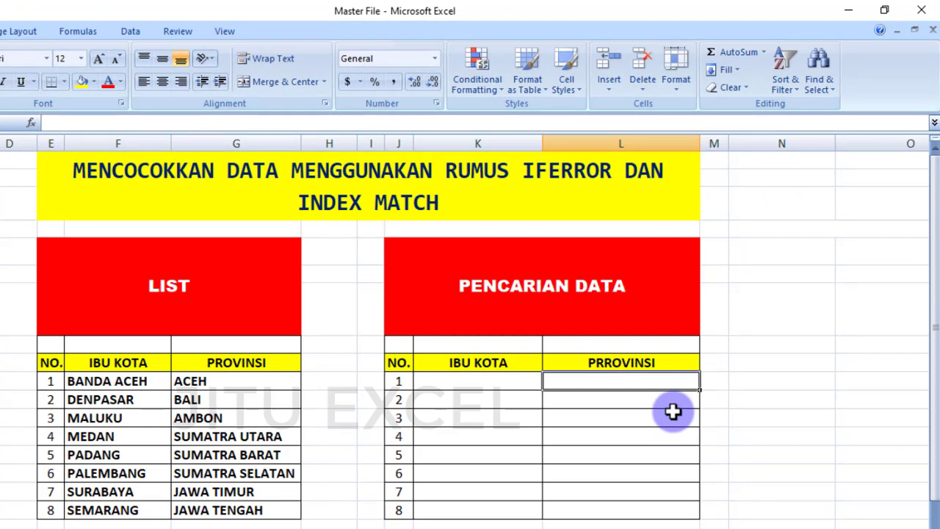
text(=INDE)
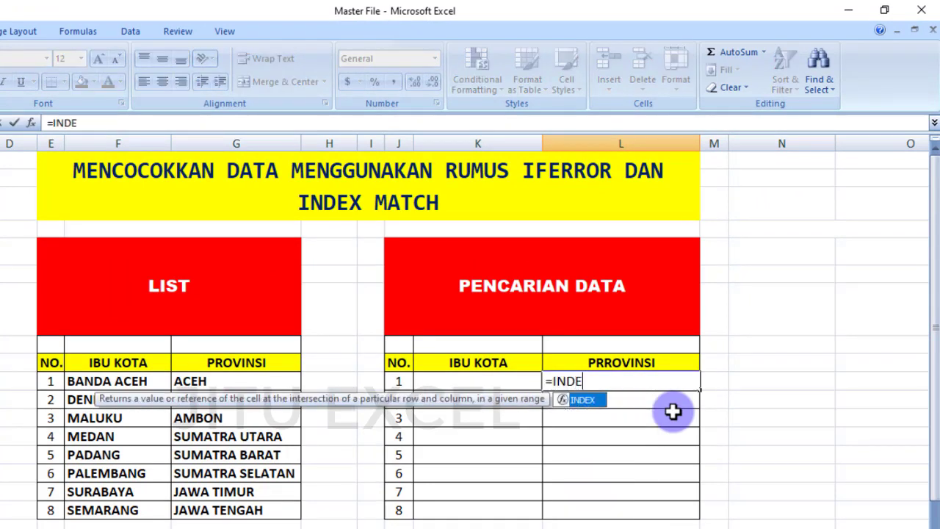
text(X)
key(BackSpace)
key(BackSpace)
key(BackSpace)
key(BackSpace)
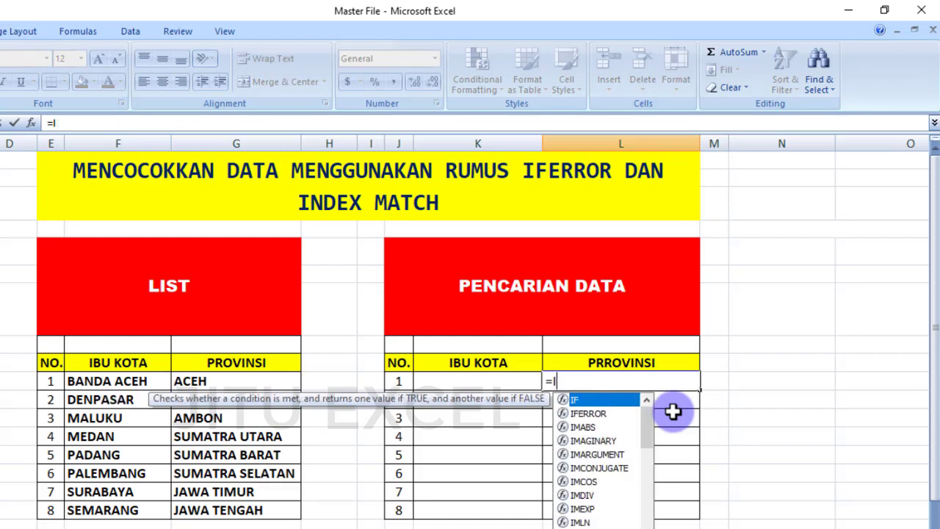
text(FE)
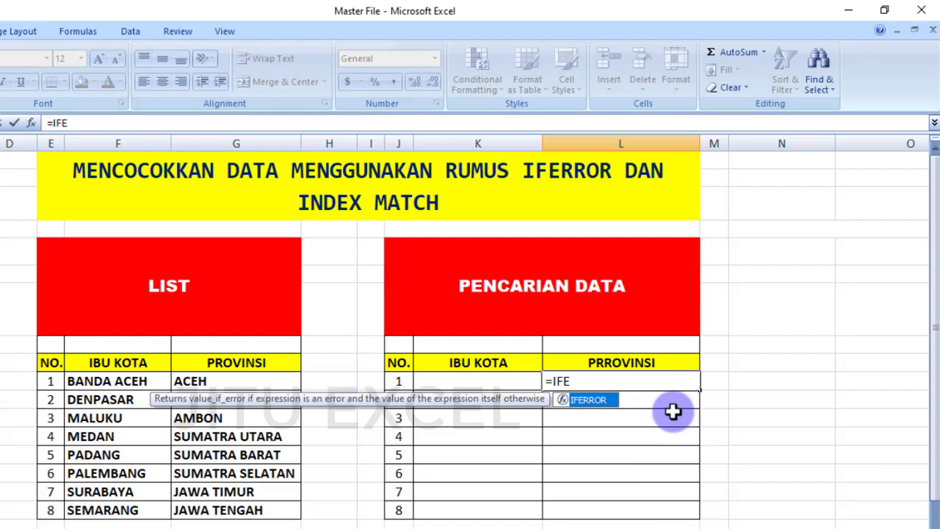
key(Tab)
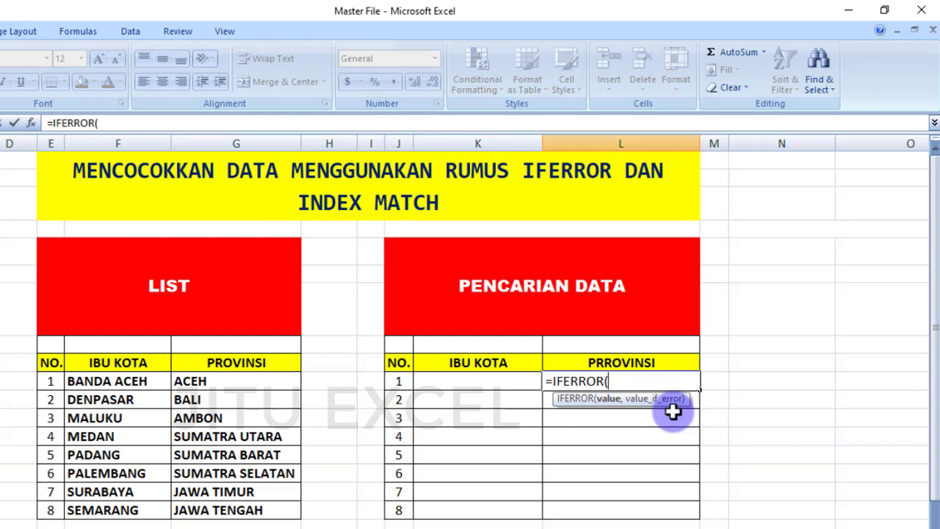
Step: Nest an INDEX function inside IFERROR with the absolute province range $G$10:$G$17 as its array
text(INDEX)
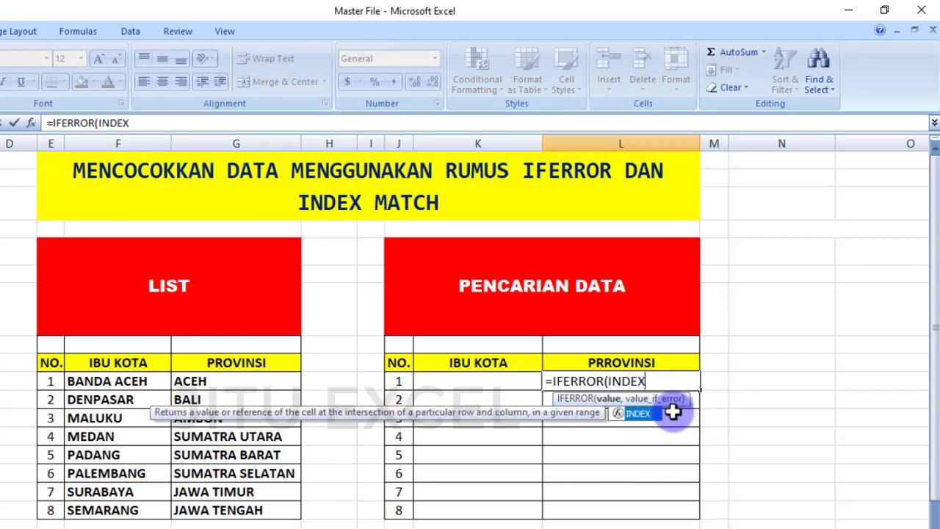
text(()
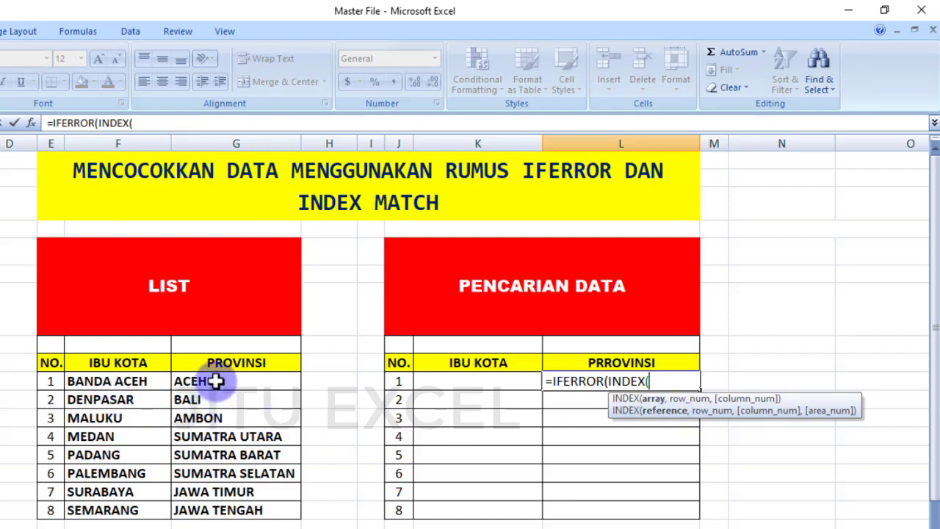
drag(216, 381, 219, 510)
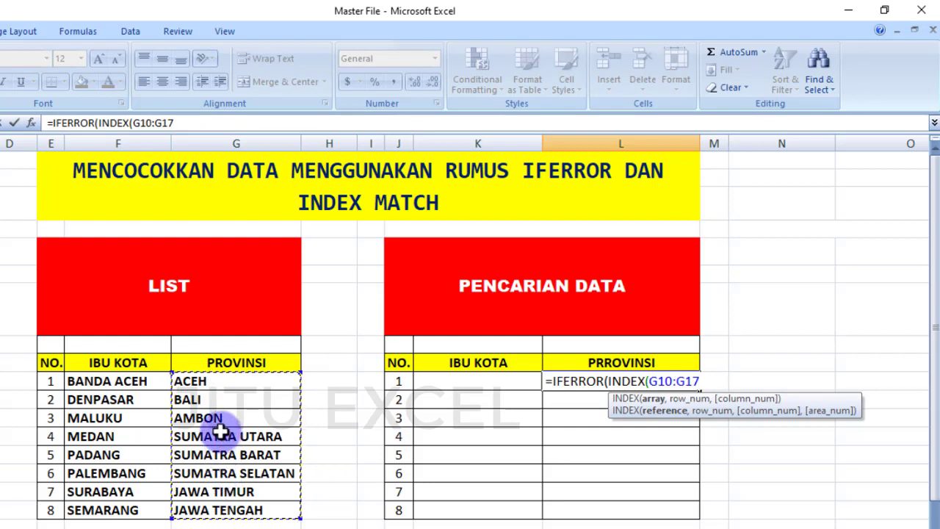
key(F4)
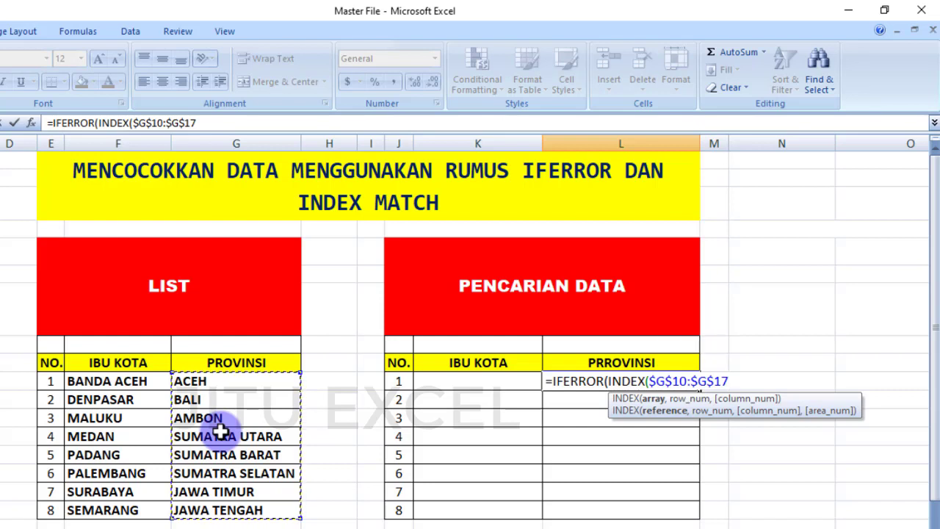
text(,)
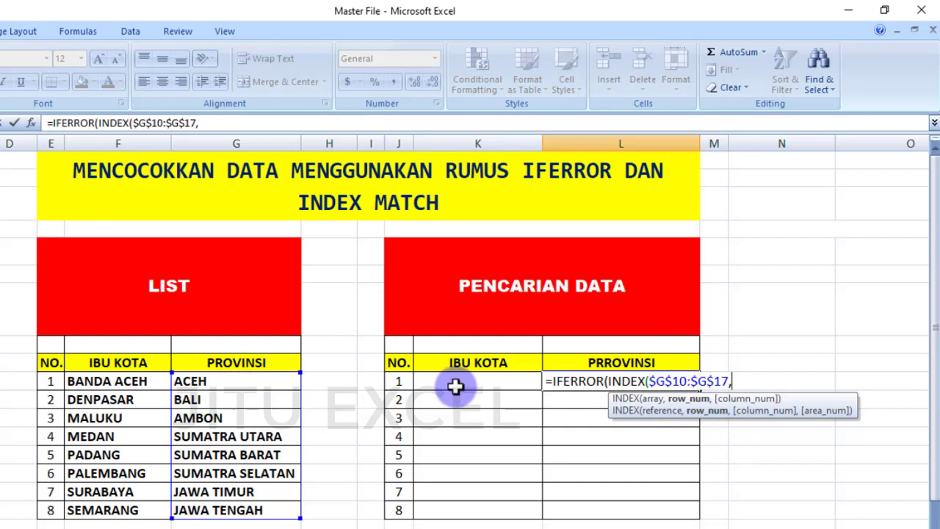
Step: Add MATCH as the INDEX row number, looking up K10 in the absolute range $F$10:$F$17 with exact match 0, and close both functions
text(MA)
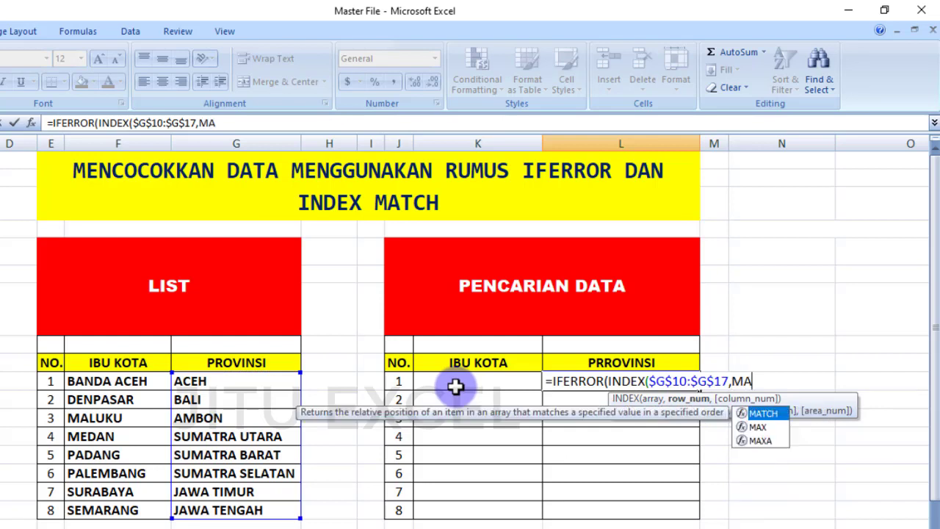
key(Tab)
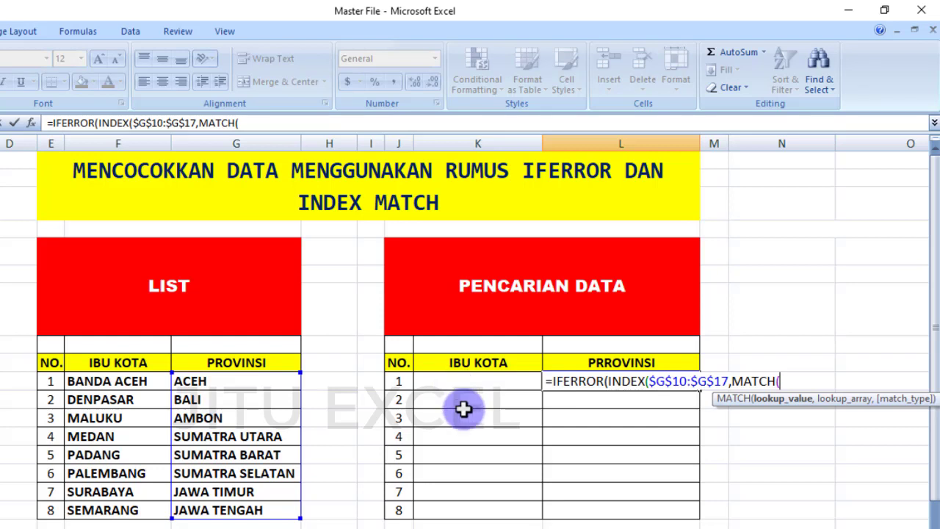
click(460, 380)
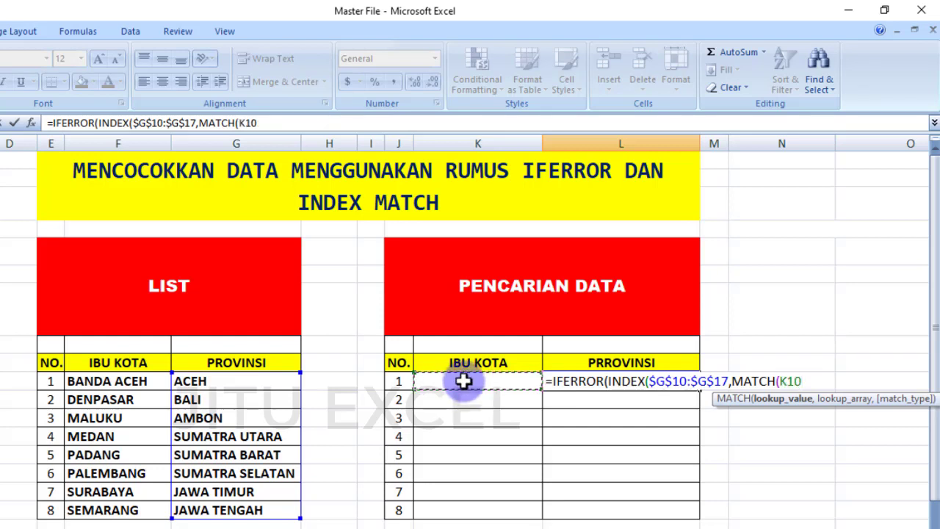
text(,)
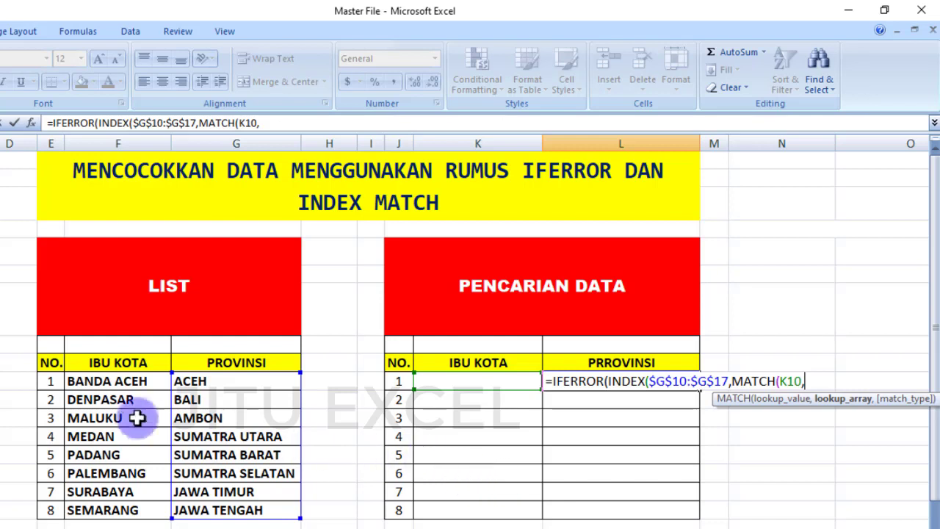
drag(107, 378, 96, 507)
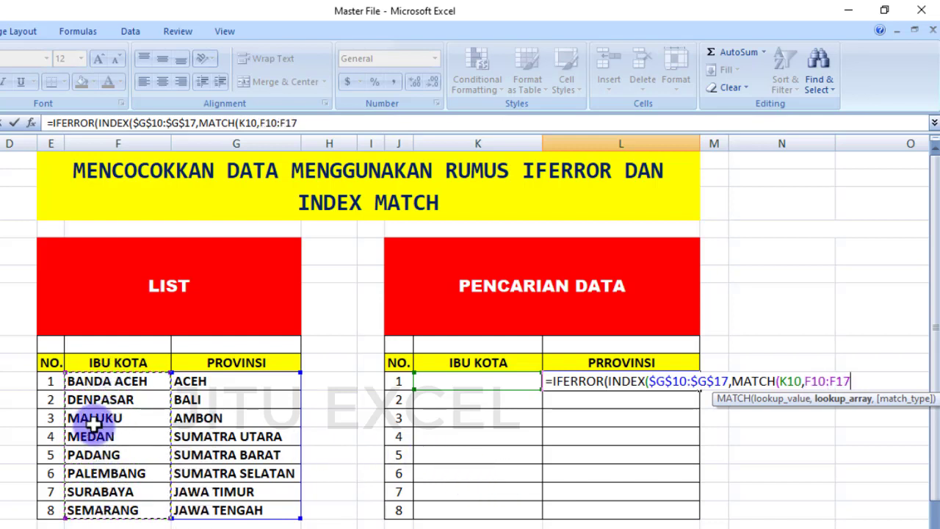
key(F4)
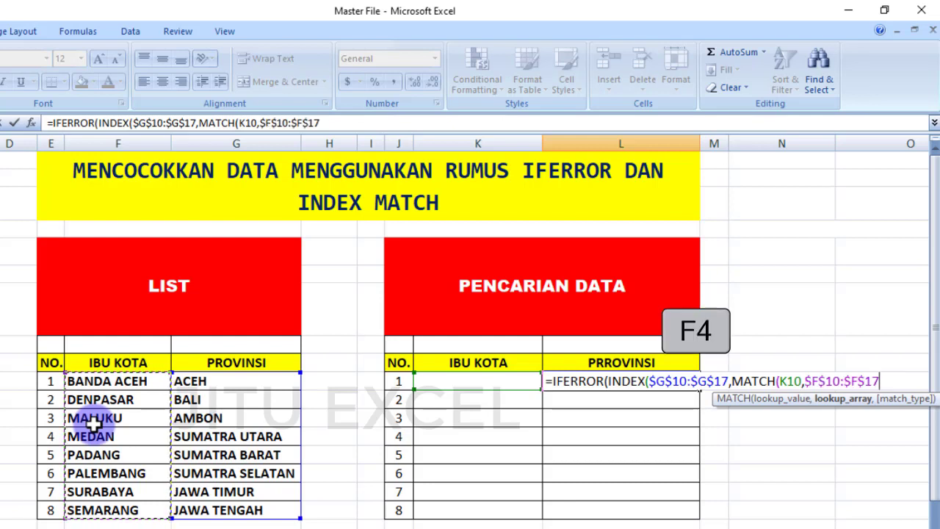
text(,)
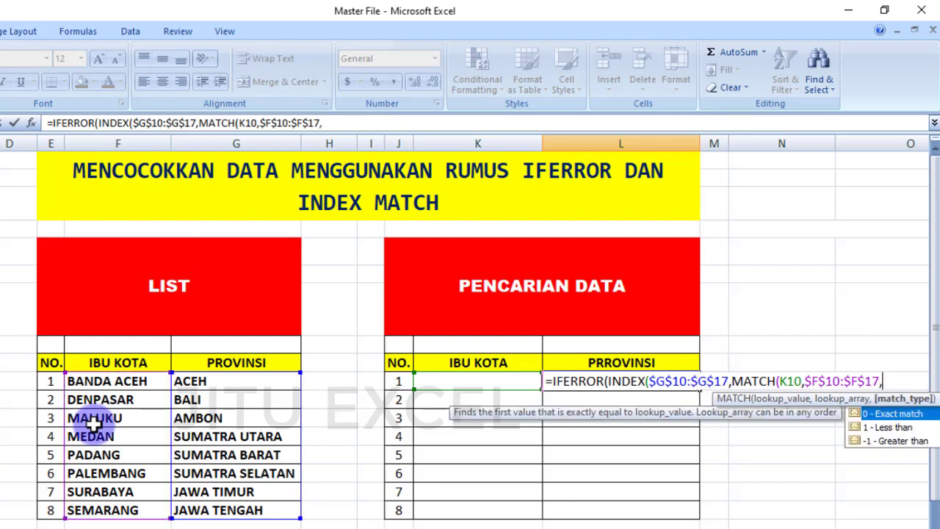
text(0)
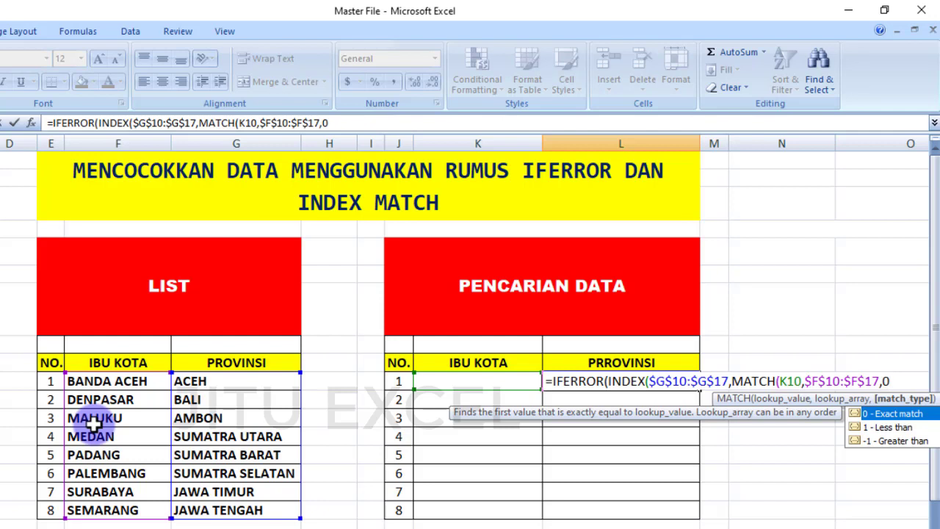
text()))
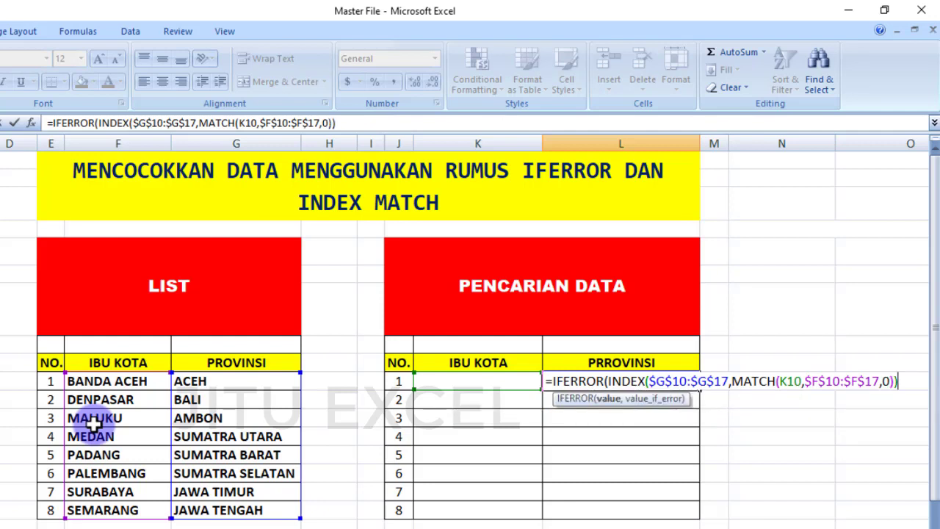
Step: Complete the IFERROR formula with "TIDAK DITEMUKAN" as the error value and fill it from L10 down to L17
text(,)
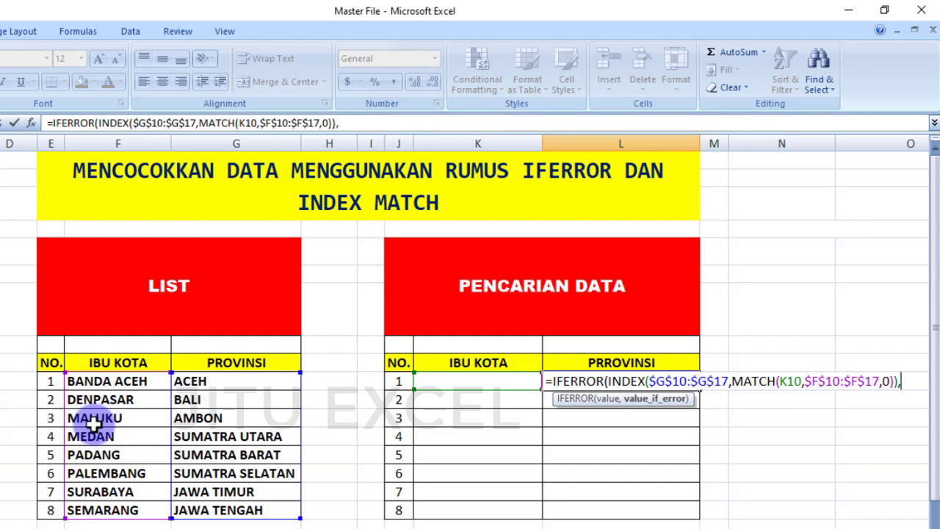
text("TIDAK)
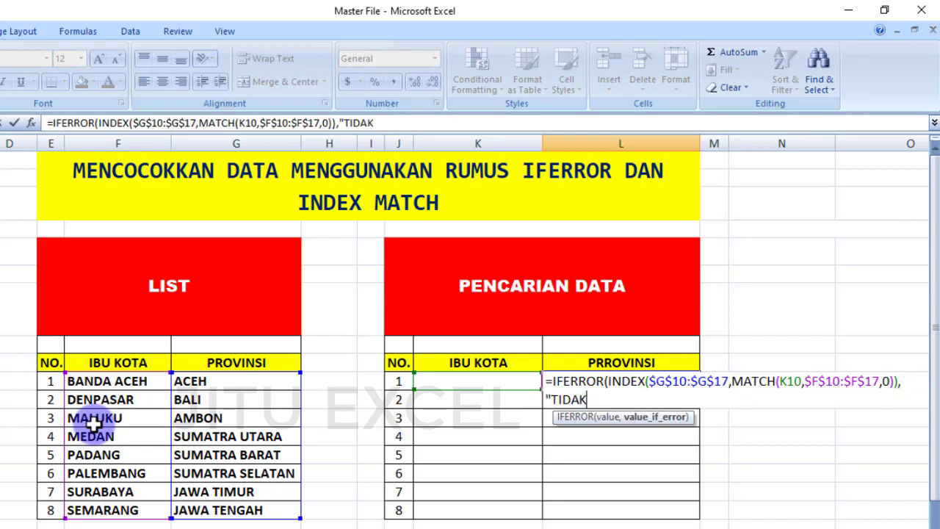
text( DITEMUKAN)
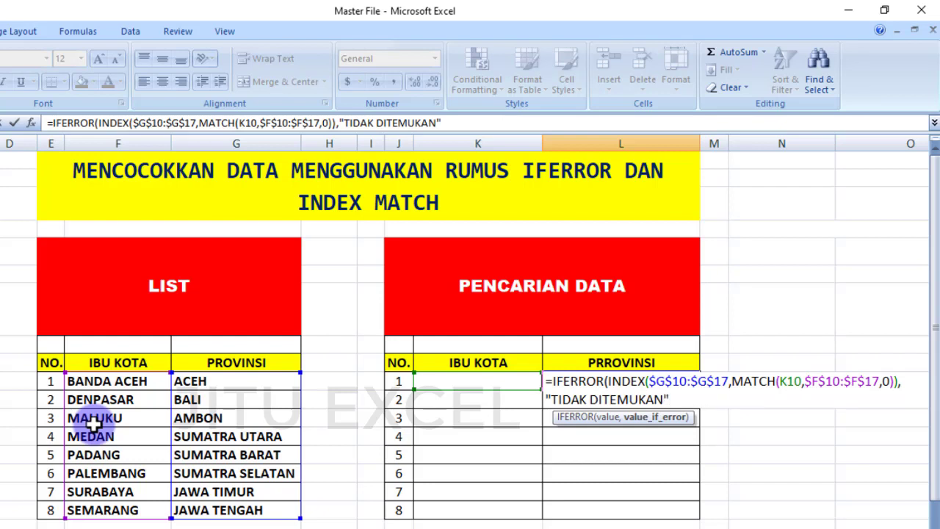
text("))
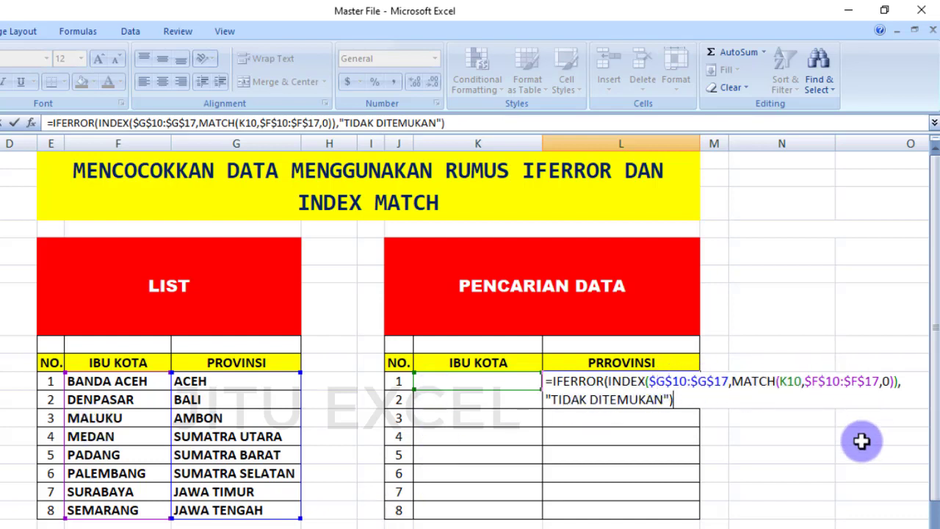
key(Return)
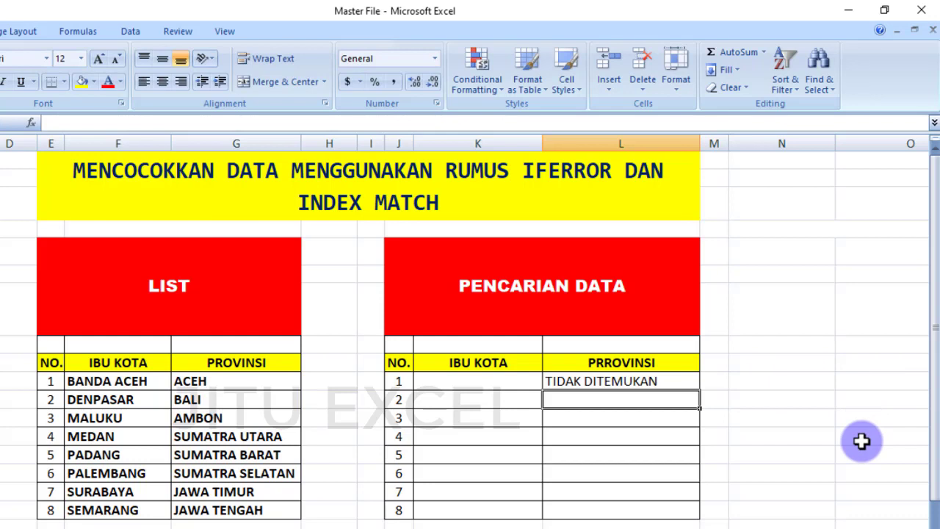
click(657, 380)
drag(698, 392, 697, 514)
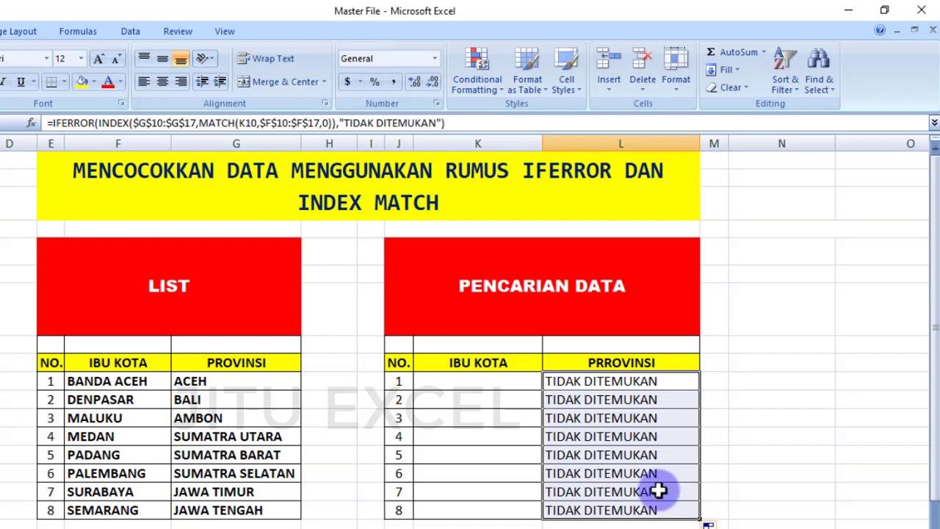
Step: Enter JAKARTA as the first IBU KOTA in cell K10 to test the lookup
click(453, 381)
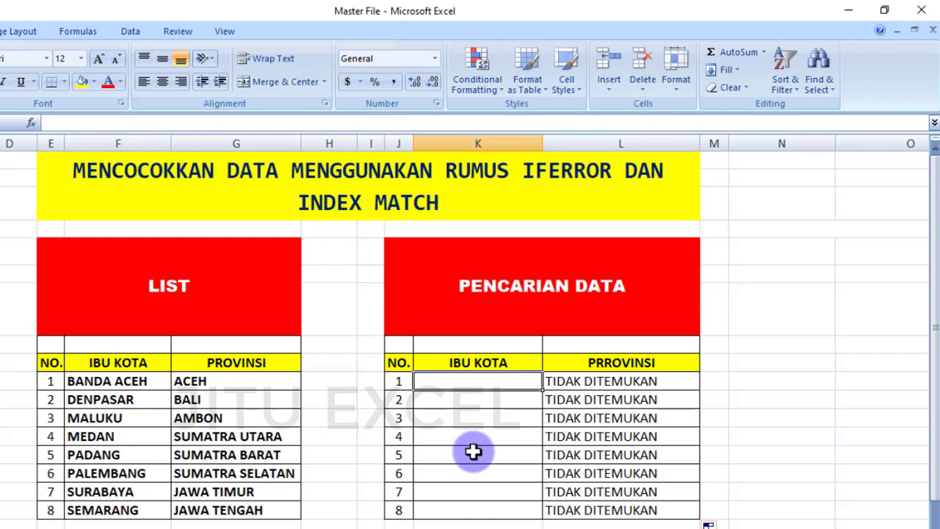
text(JAKARTA)
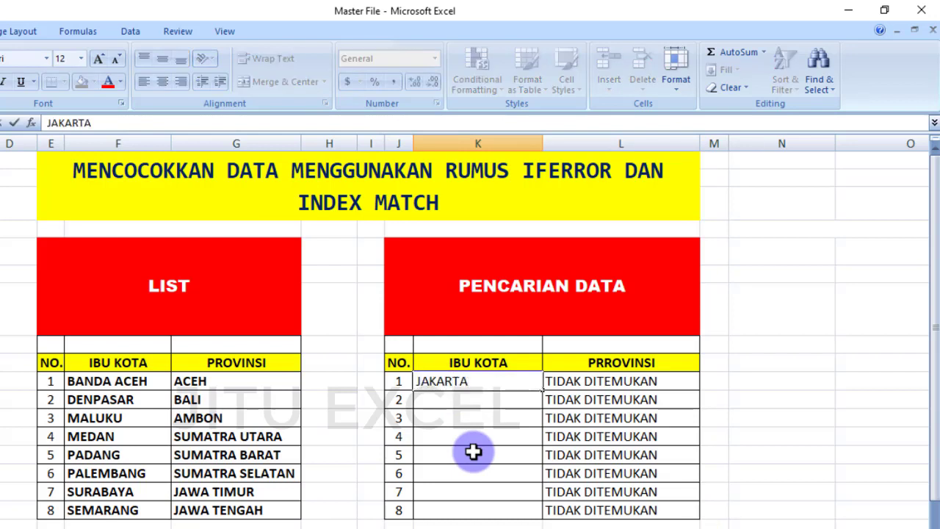
key(Return)
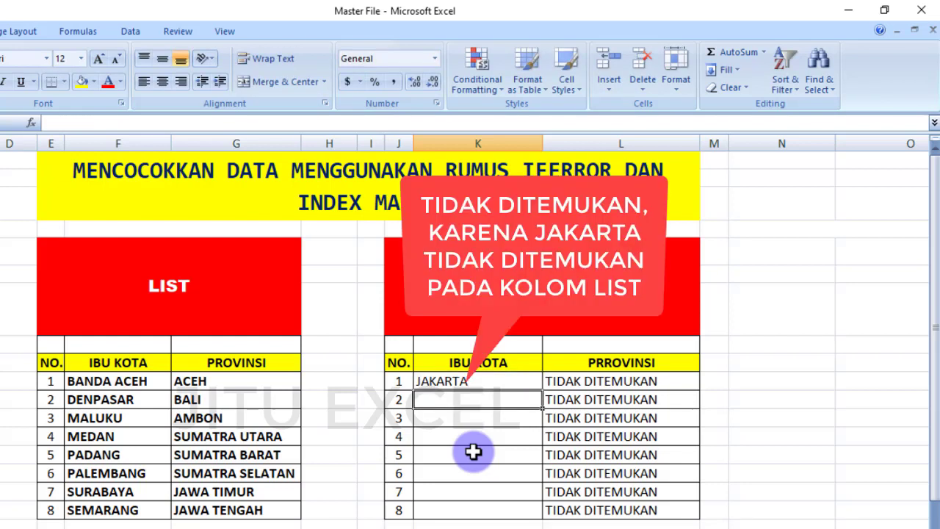
click(481, 381)
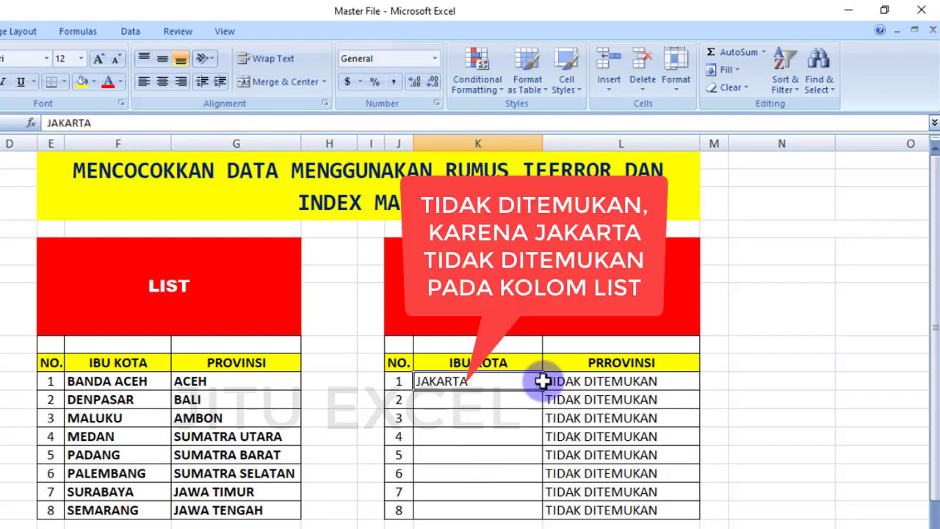
Step: Check the JAKARTA result in L10 against the capitals in the LIST table, F10:F17
click(560, 381)
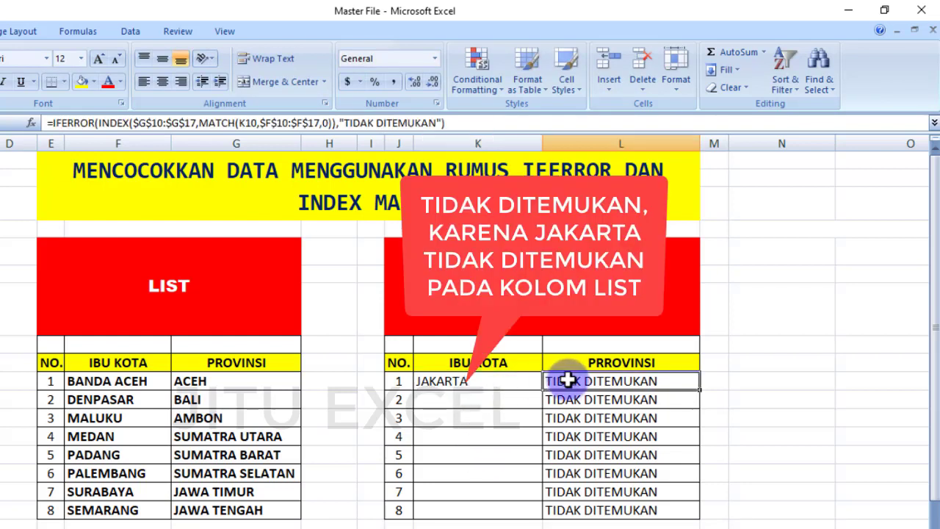
click(117, 381)
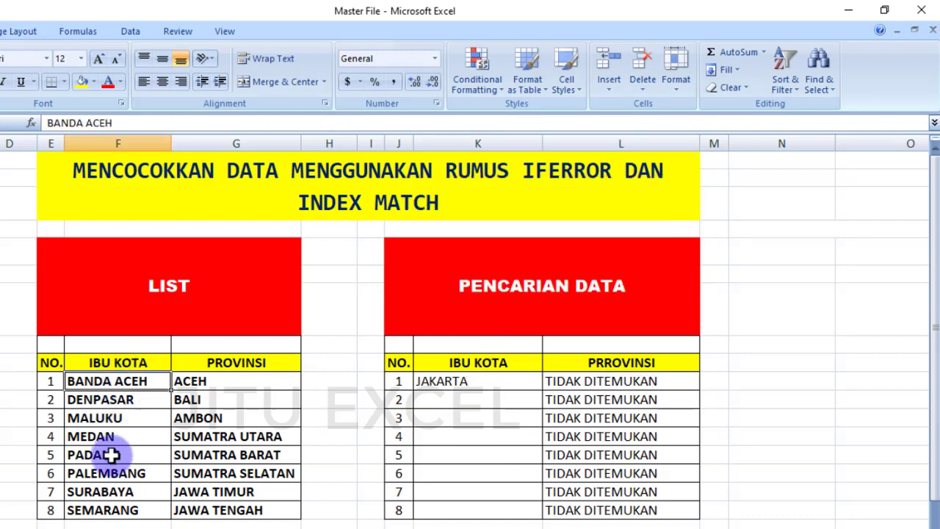
click(101, 508)
drag(98, 384, 94, 510)
click(426, 385)
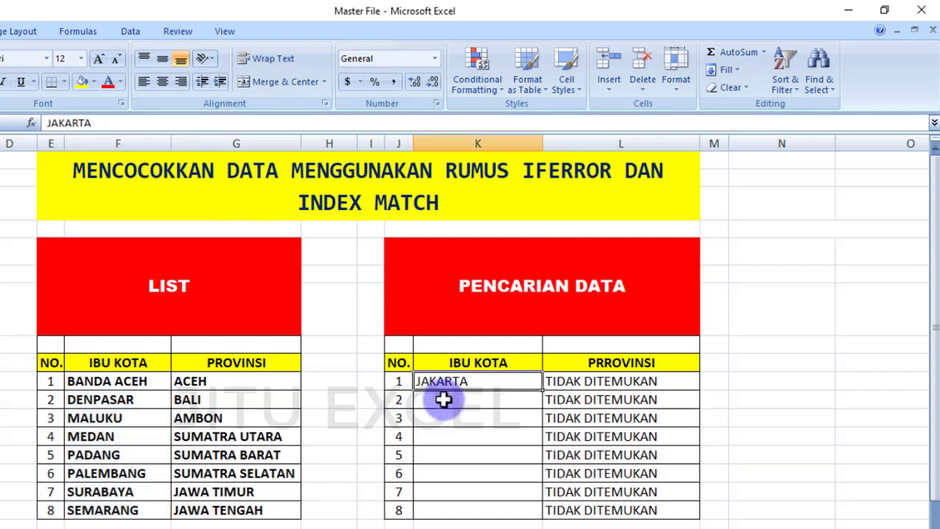
Step: Enter DENPASAR as the second IBU KOTA in K11 and compare its returned province with the LIST table
click(446, 402)
text(DE)
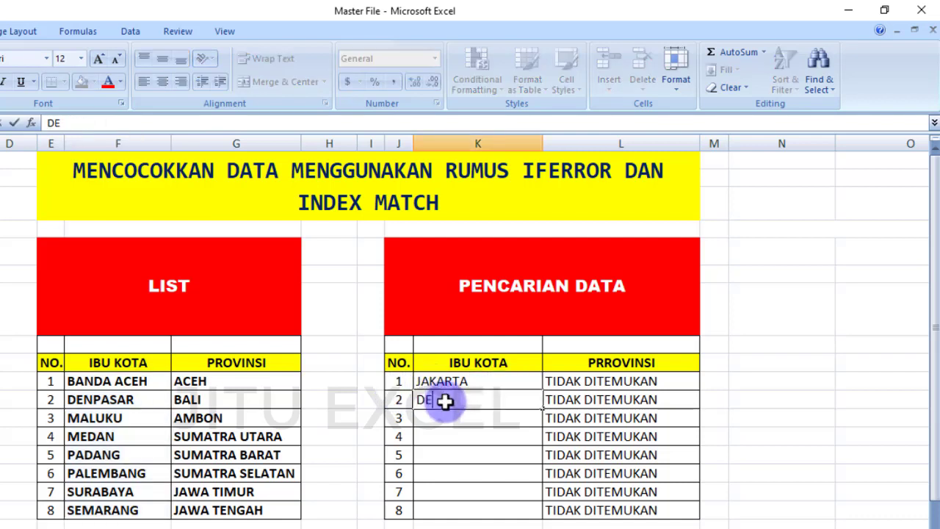
text(NPASAR)
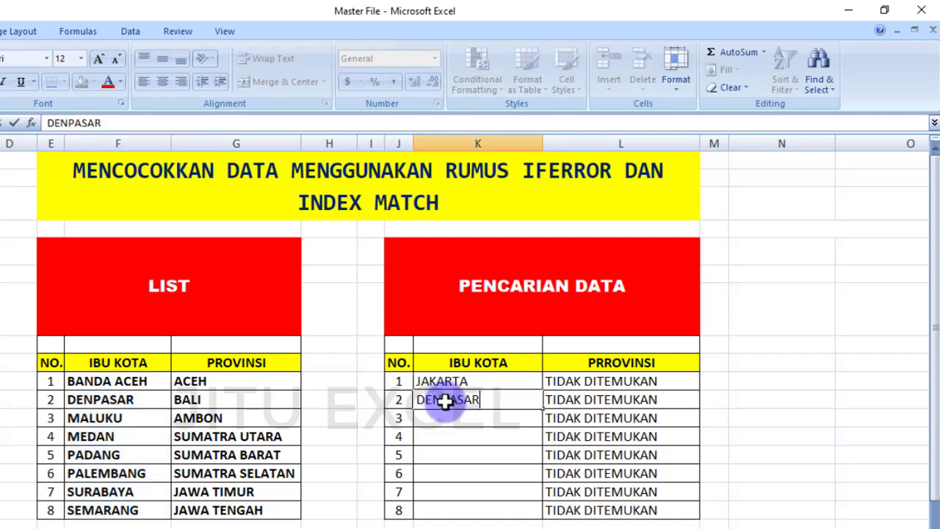
key(Return)
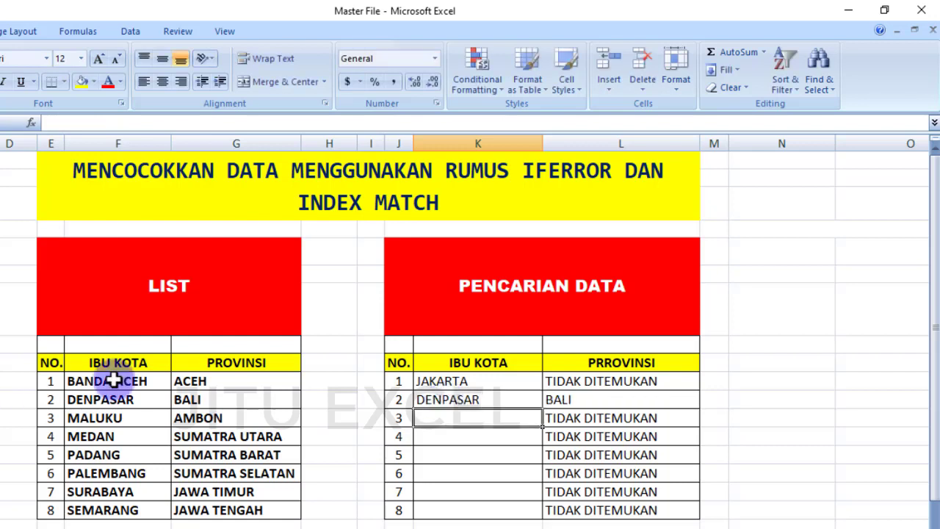
click(562, 397)
click(107, 400)
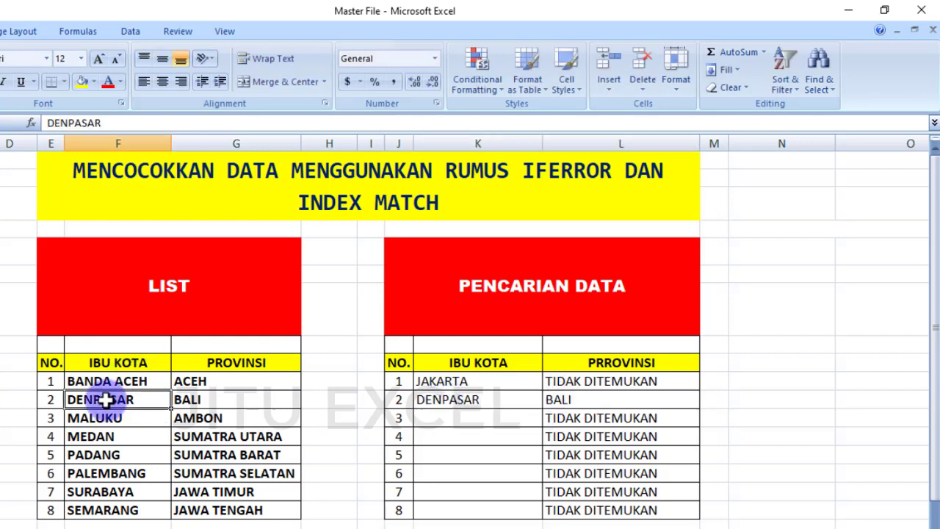
click(189, 399)
click(103, 399)
Step: Enter SEMARANG as the third IBU KOTA in K12 and compare its returned province with the LIST table
click(445, 412)
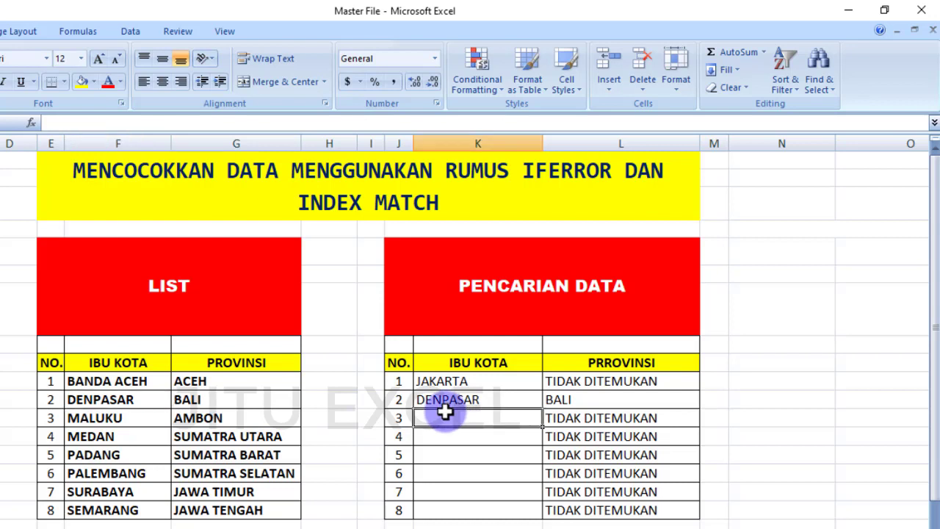
text(SEMARANG)
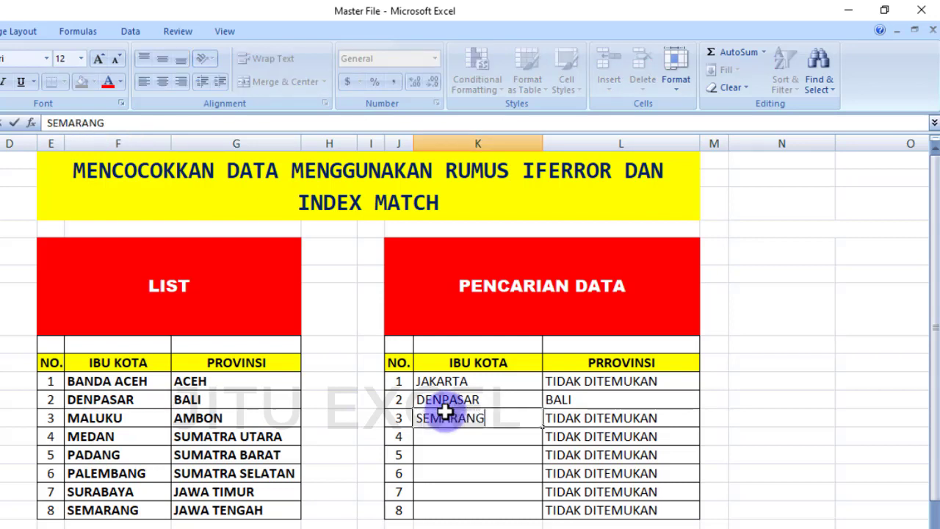
key(Return)
click(445, 418)
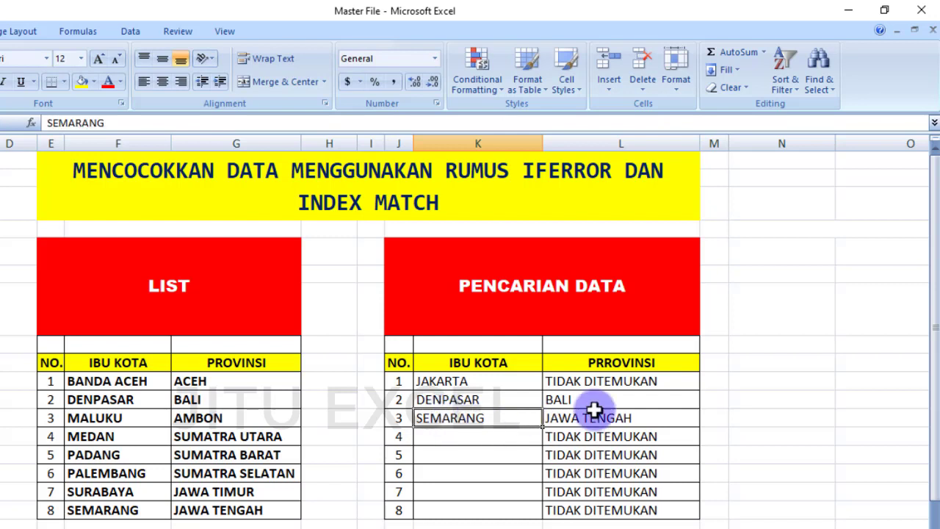
click(596, 413)
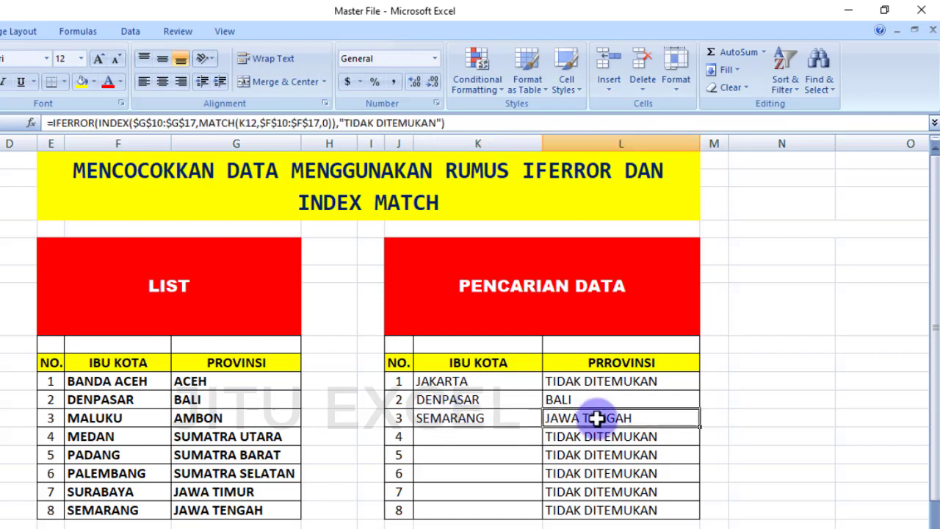
click(73, 510)
click(193, 510)
Step: Enter SEMARANG again as the fourth IBU KOTA in K13 and compare it with the duplicate entry above
click(436, 437)
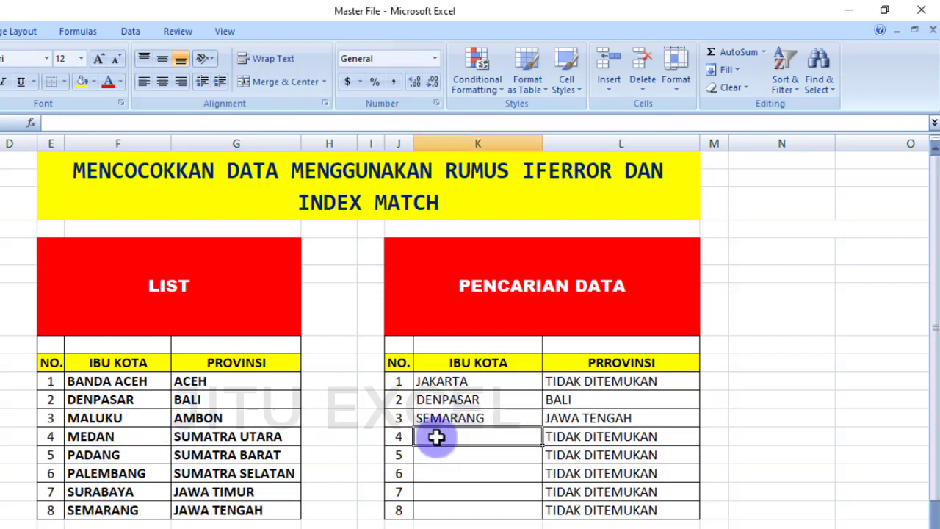
text(SEMARANG)
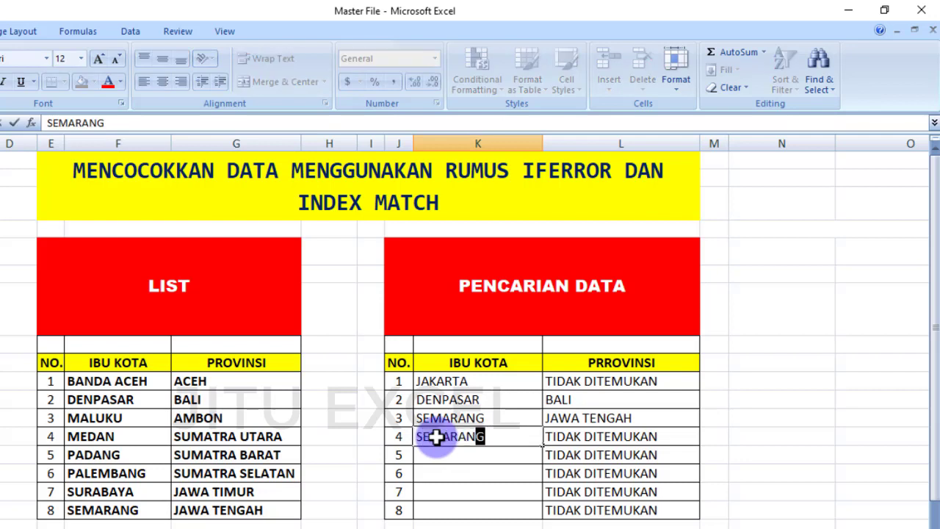
key(Return)
click(553, 437)
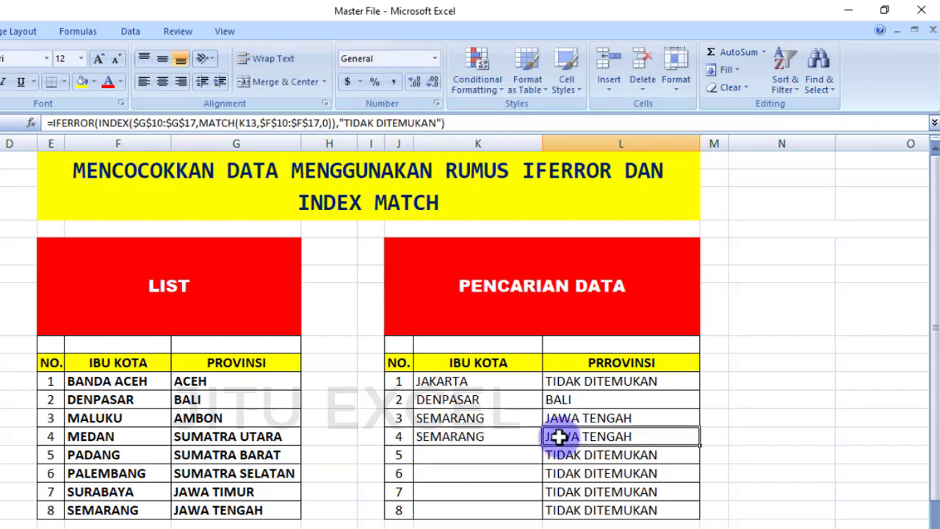
click(468, 420)
click(470, 436)
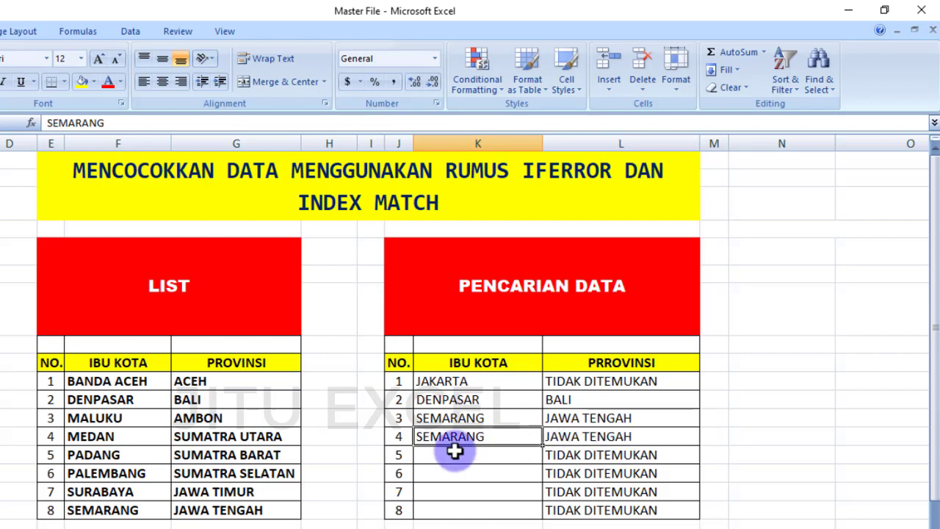
Step: Enter PADANG as the fifth IBU KOTA in K14 and compare its returned province with the LIST table
click(447, 458)
text(PA)
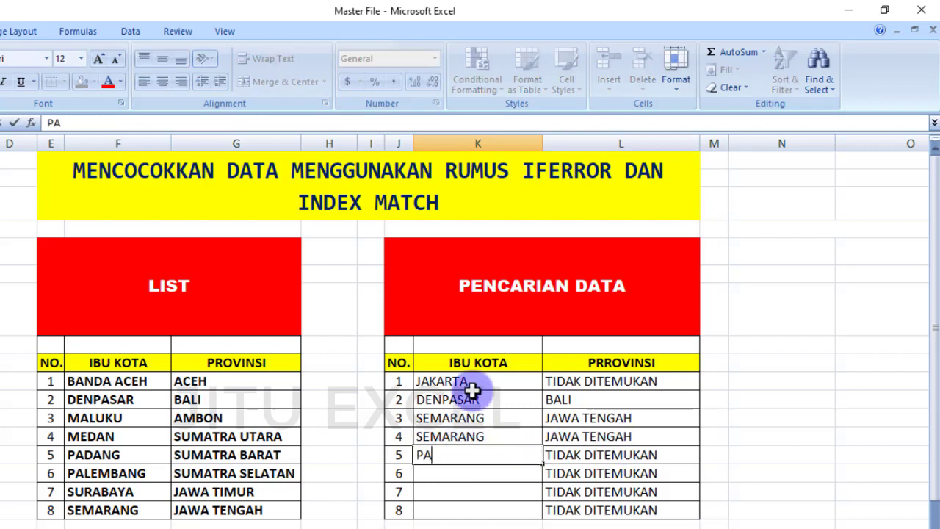
text(DANG)
key(Return)
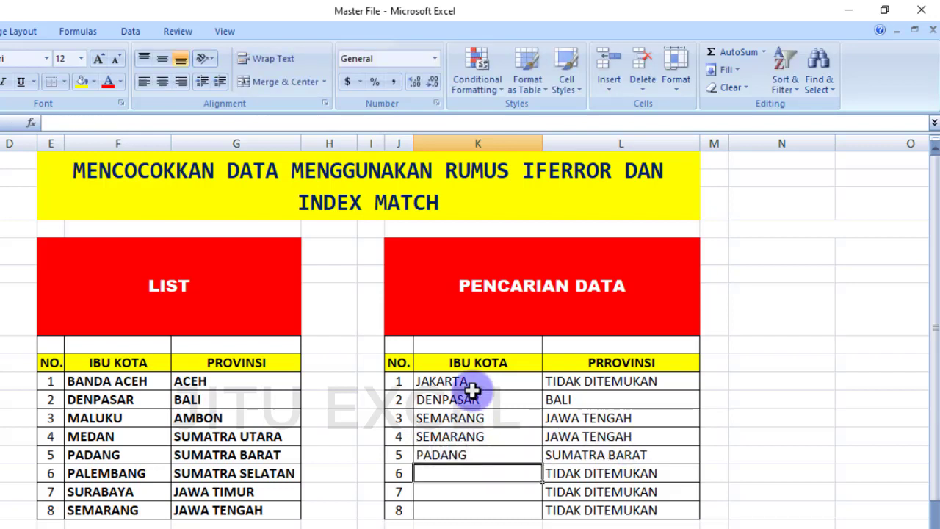
click(608, 452)
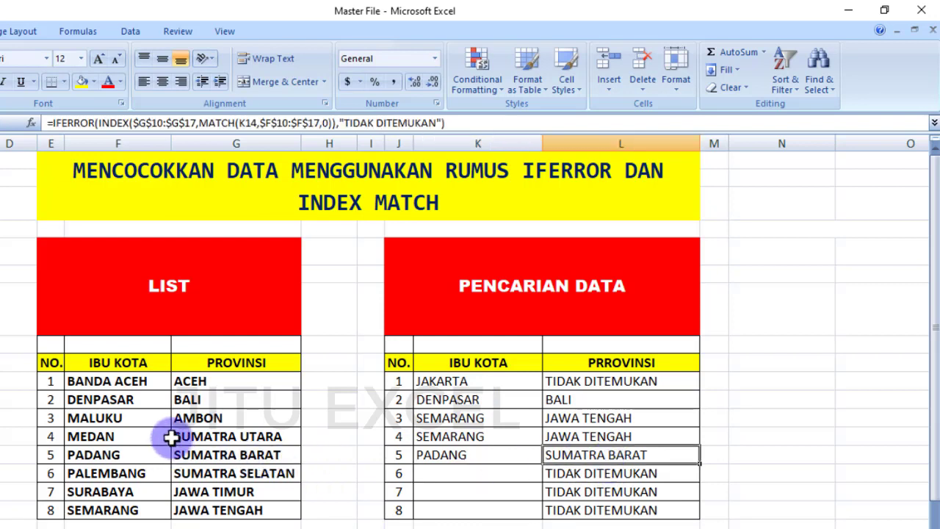
click(257, 452)
Step: Enter BANDA ACEH as the sixth IBU KOTA in K15 and check the lookup result in L15
click(444, 472)
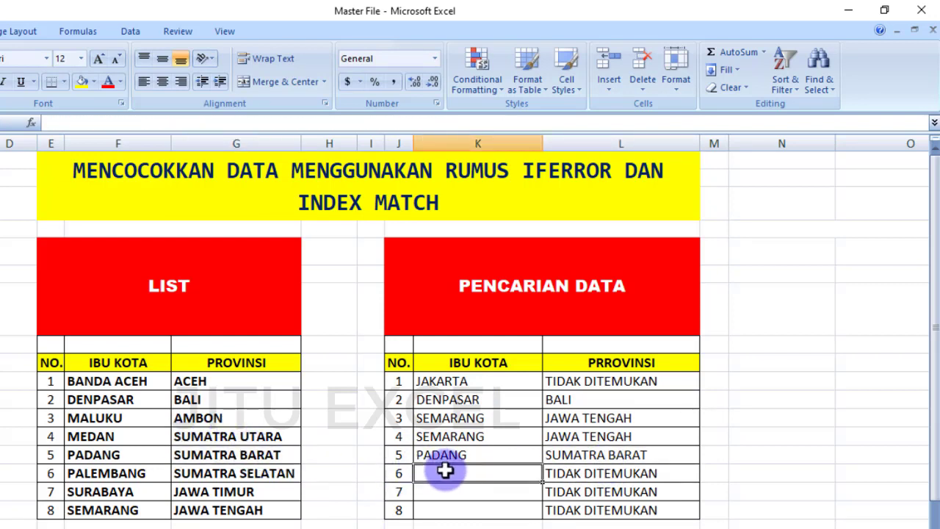
text(BANDA)
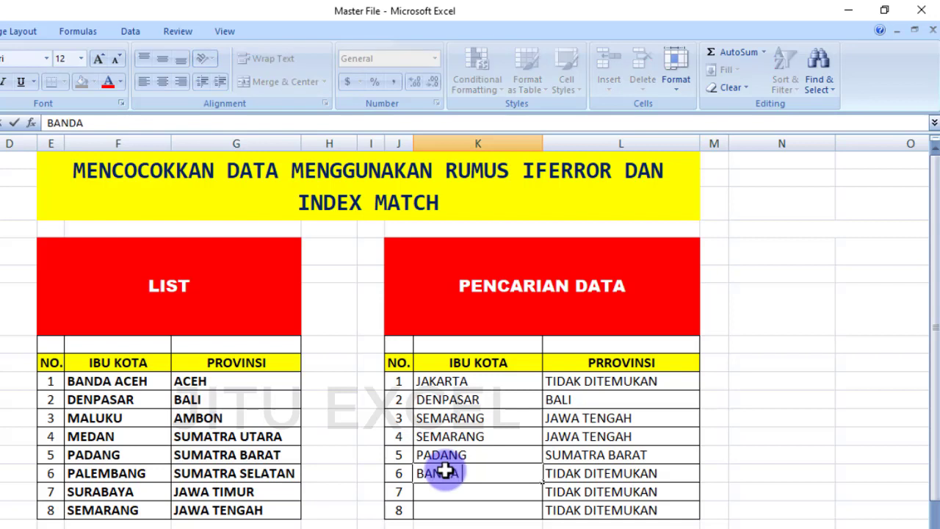
text( ACEH)
key(Return)
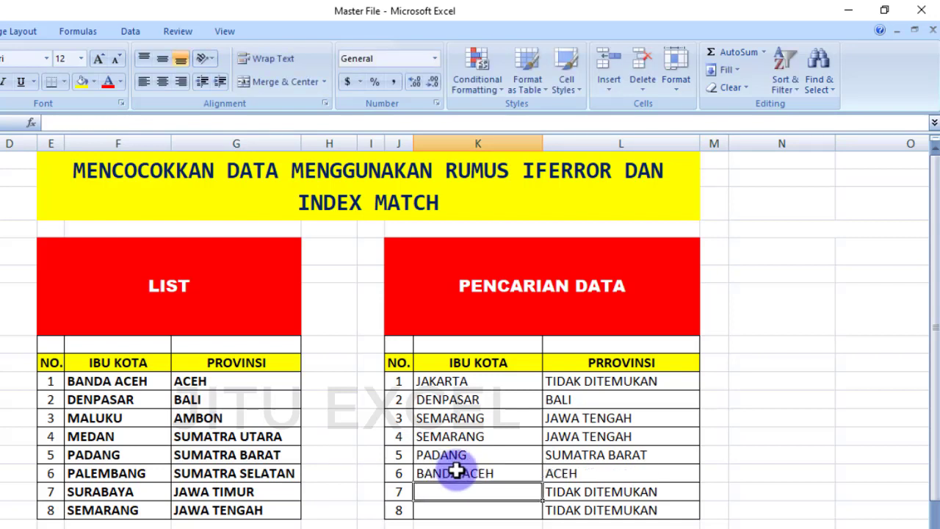
click(456, 472)
click(605, 479)
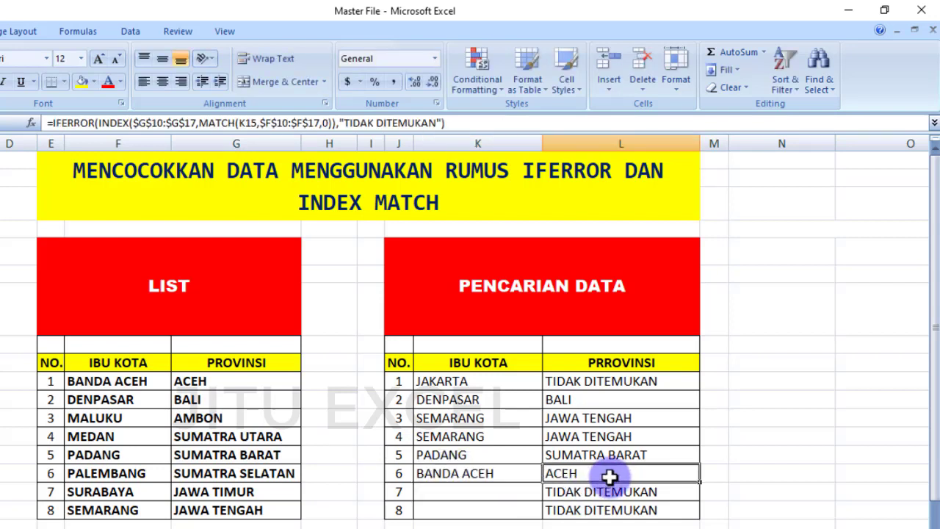
Step: Enter BANDUNG as the seventh IBU KOTA in K16 and check its result against the LIST capitals in F10:F17
click(444, 493)
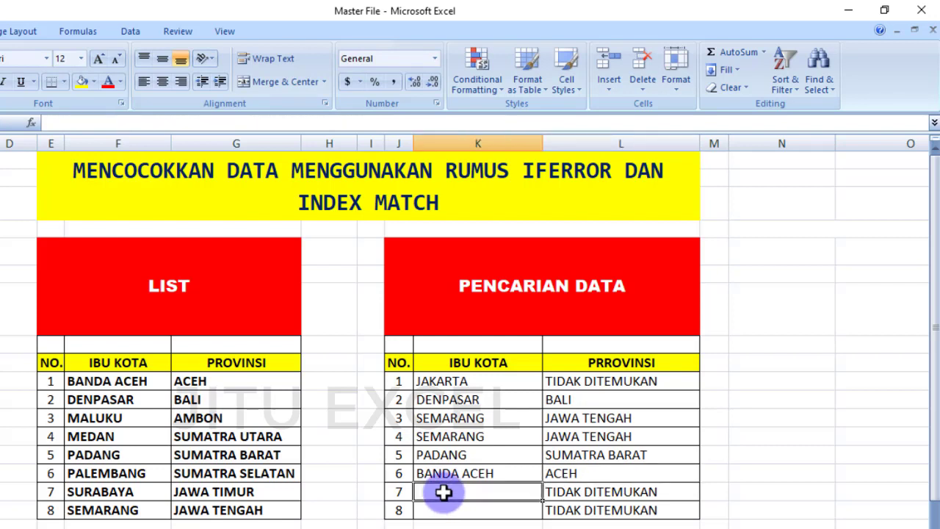
text(BANDUNG)
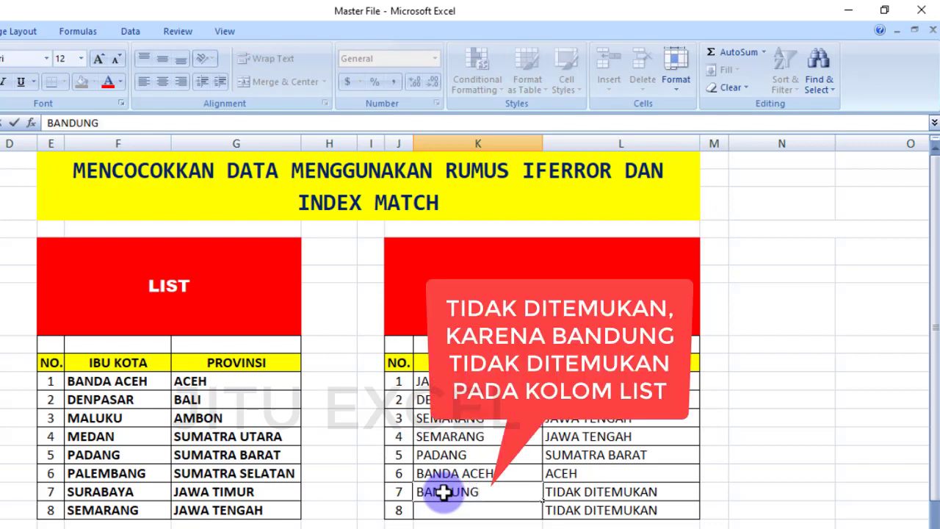
key(Return)
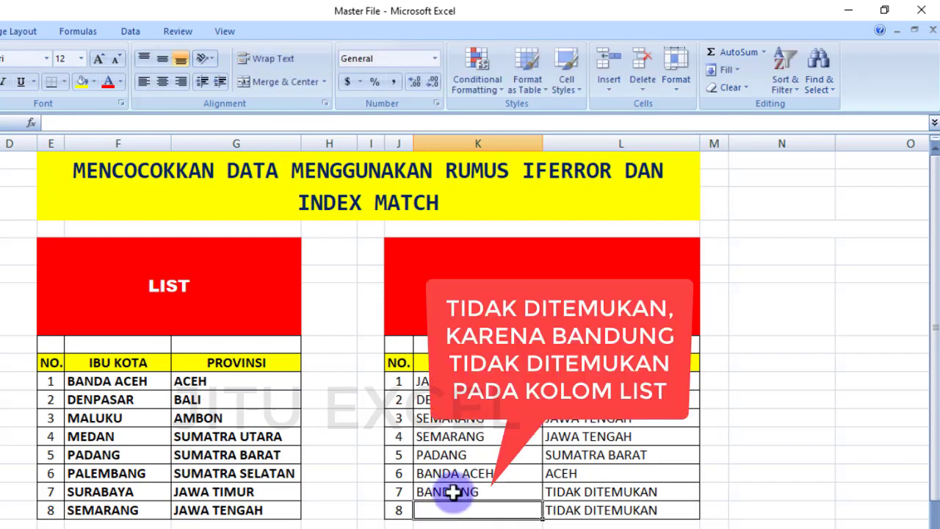
click(451, 494)
click(570, 493)
click(514, 493)
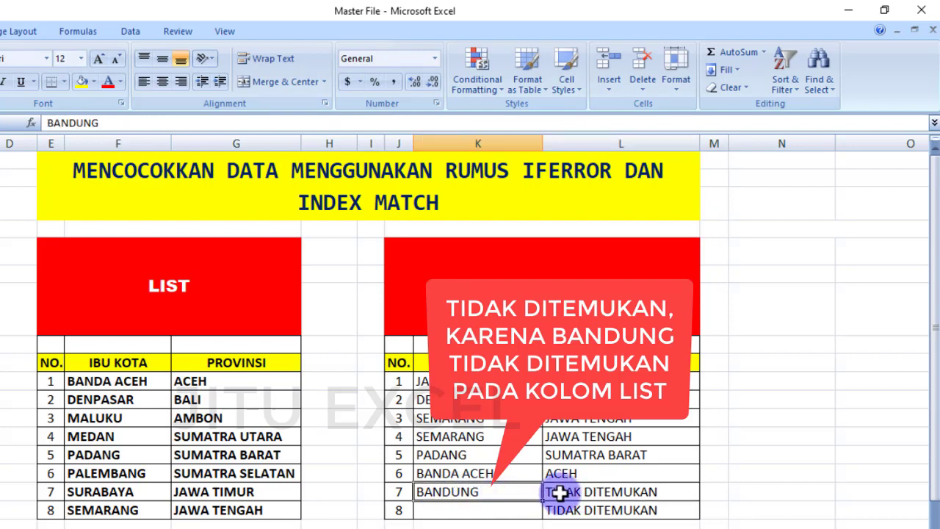
click(558, 493)
drag(95, 380, 108, 510)
click(438, 496)
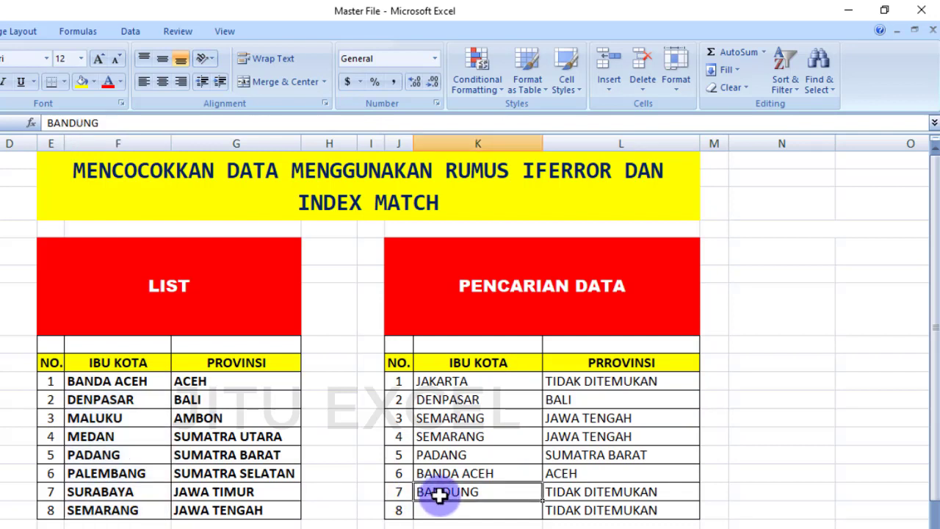
Step: Enter PALEMBANG as the eighth IBU KOTA in K17 and check the lookup result in L17
click(441, 511)
text(PALEMBANG)
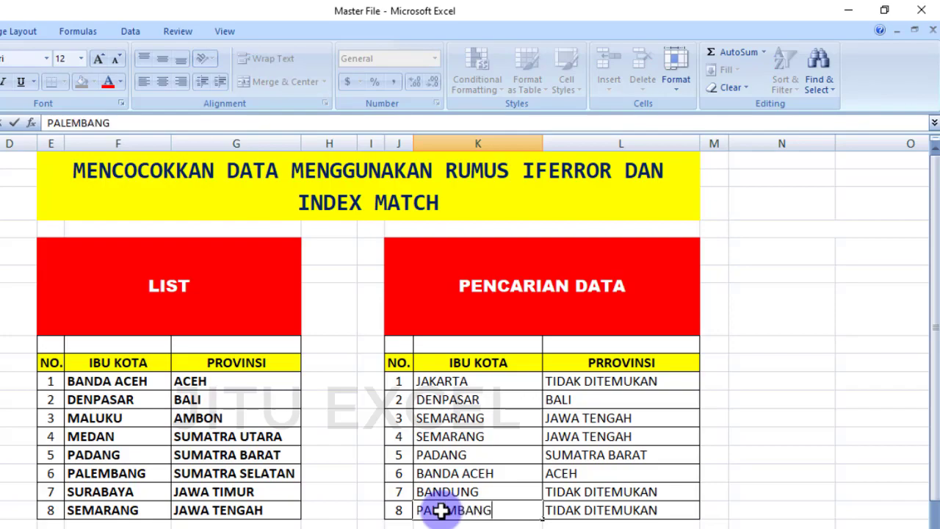
key(Return)
click(653, 510)
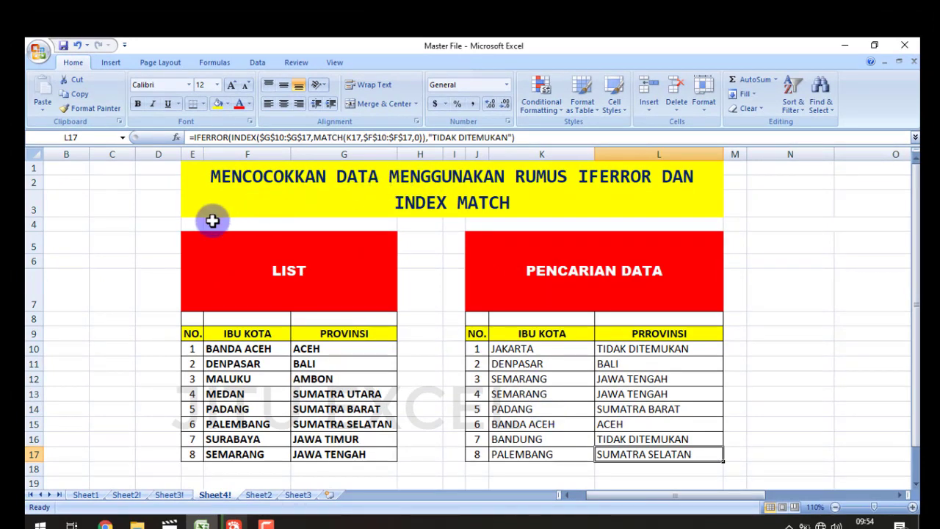
Step: Merge and center G19:K19 below the tables and enter the closing text "SEMOGA BERMANFAAT :)" in it
scroll(451, 327, down, 2)
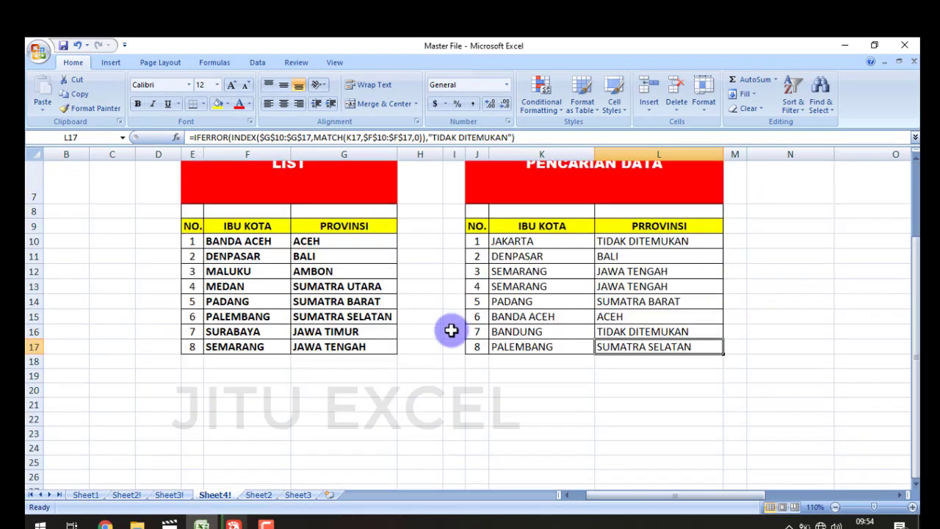
drag(367, 376, 580, 376)
click(374, 104)
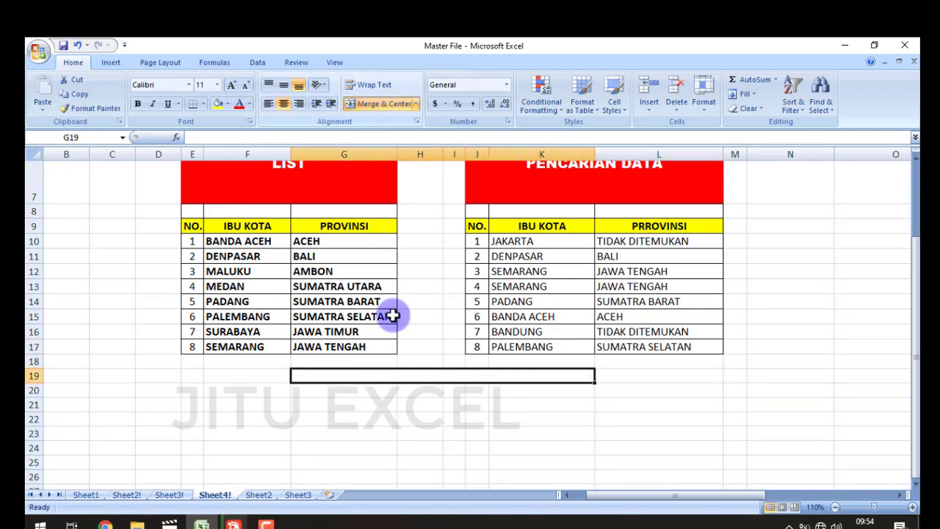
text(SEMOGA BE)
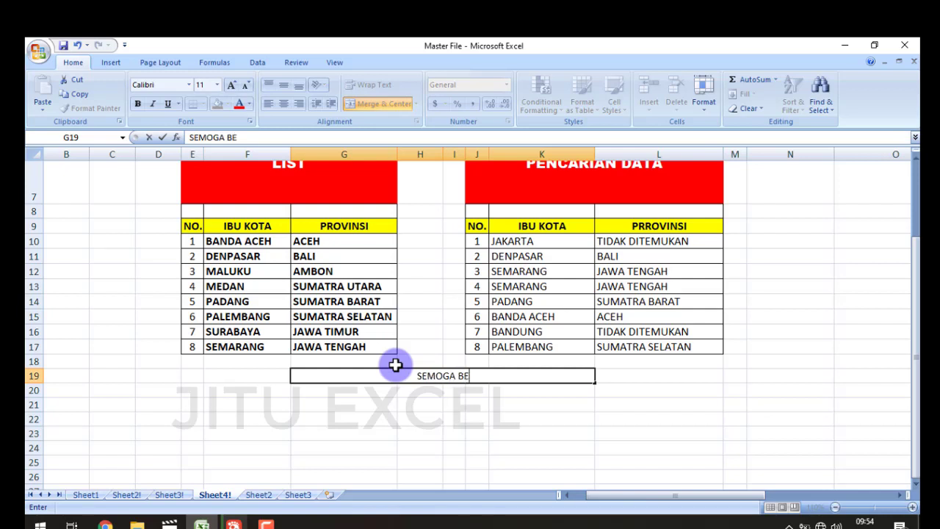
text(RMANFAAT)
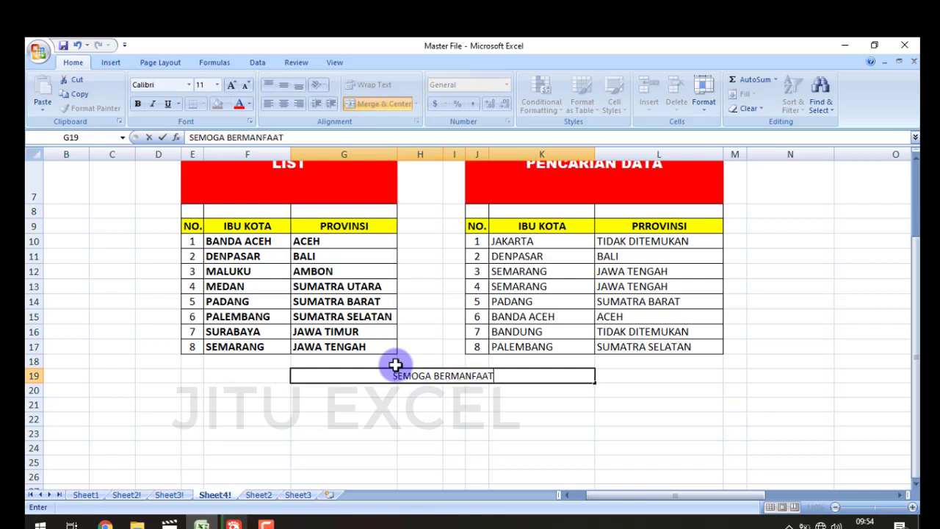
text( :)
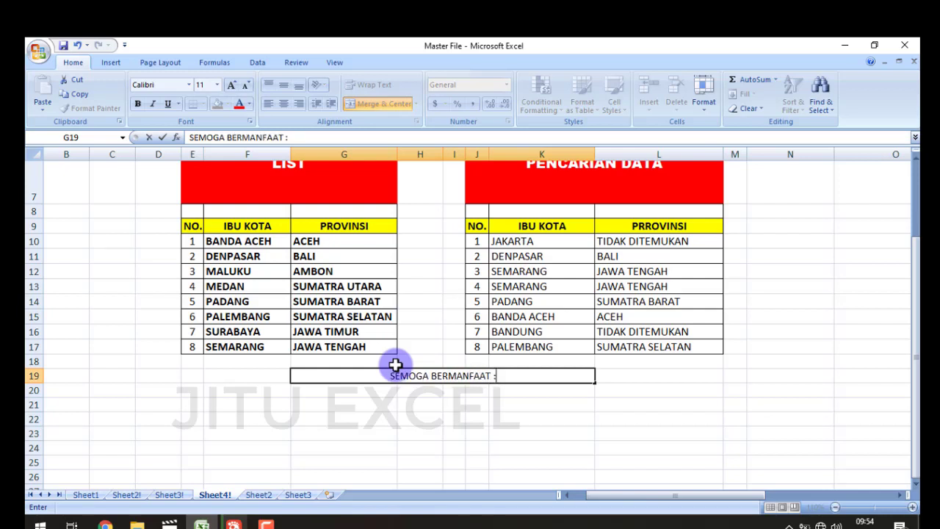
text())
key(Return)
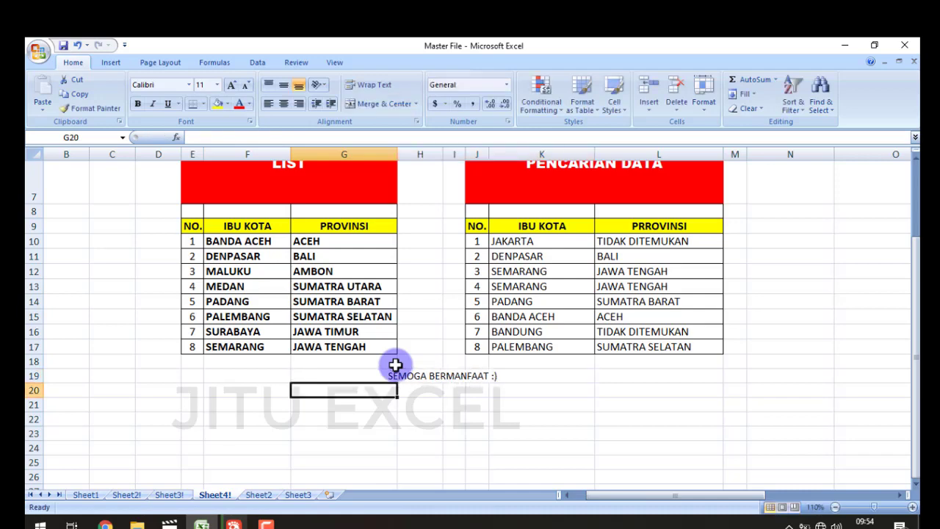
scroll(415, 388, up, 1)
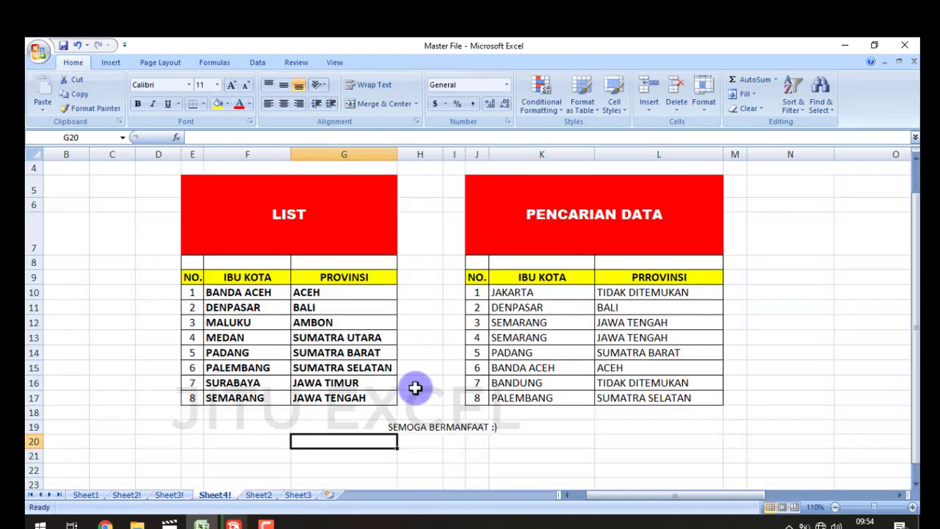
scroll(415, 388, up, 1)
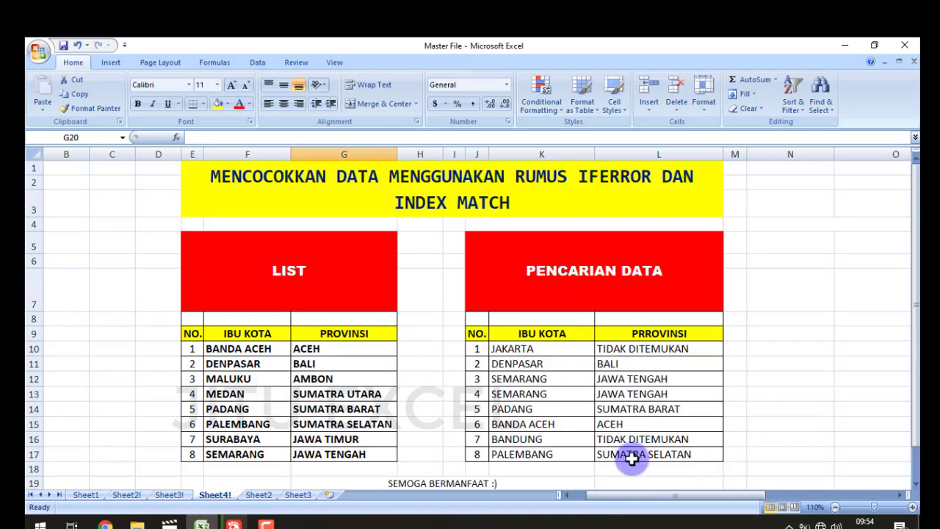